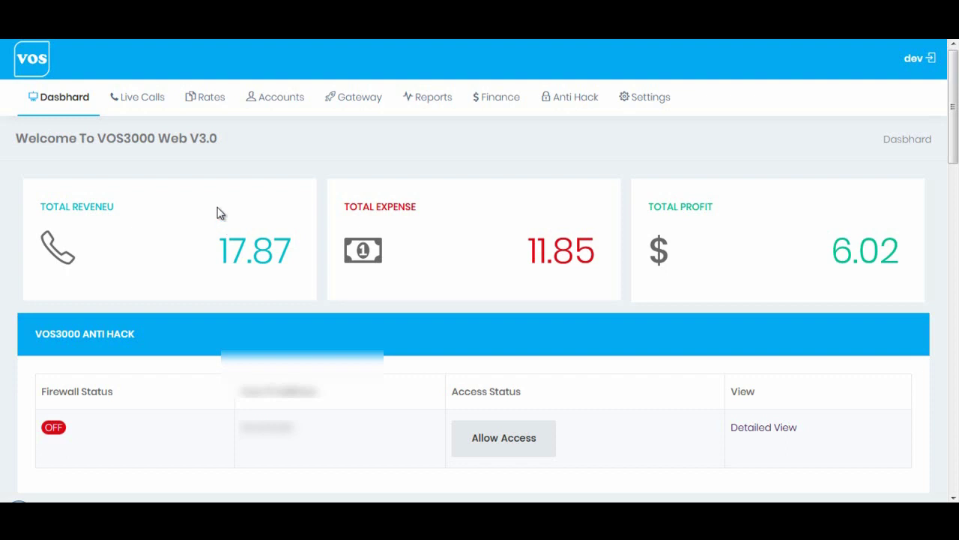
Highlight the VOS3000 Web V3.0 welcome title, then clear the selection
{"action": "mouse_move", "coordinate": [433, 103]}
{"action": "left_click_drag", "start_coordinate": [98, 142], "coordinate": [222, 141]}
{"action": "left_click", "coordinate": [433, 149]}
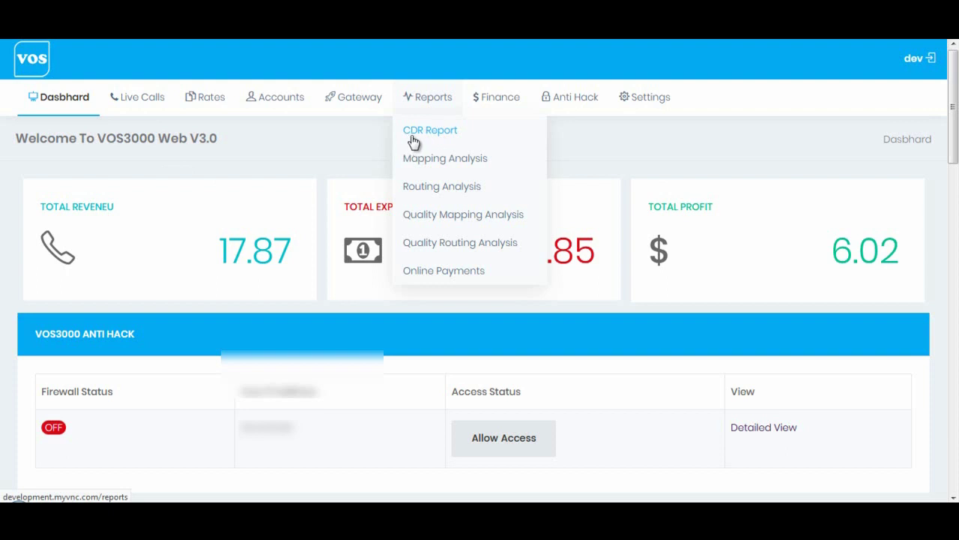
Open the CDR Report and scroll through its call records, showing revenue 17.94 and profit 6.02
{"action": "left_click", "coordinate": [488, 139]}
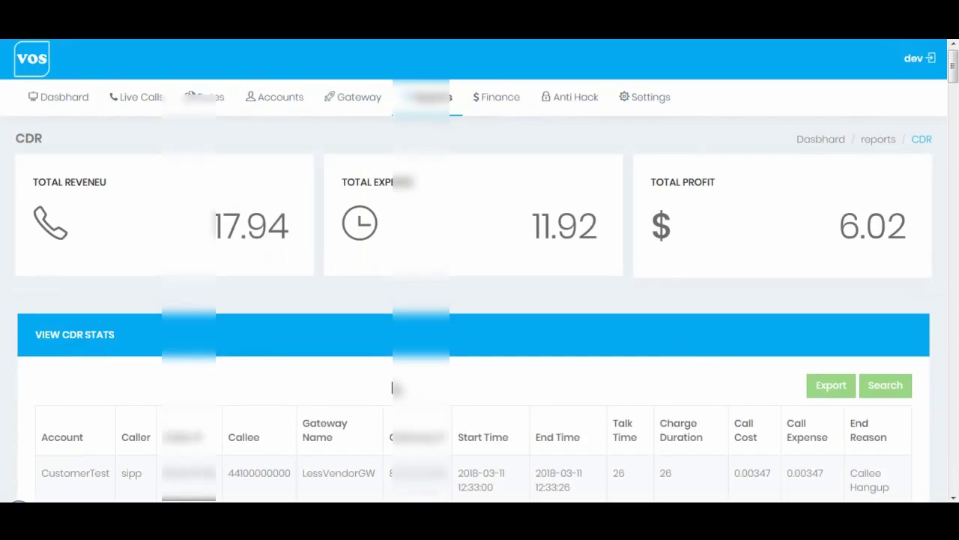
{"action": "scroll", "coordinate": [360, 364], "scroll_direction": "down", "scroll_amount": 5}
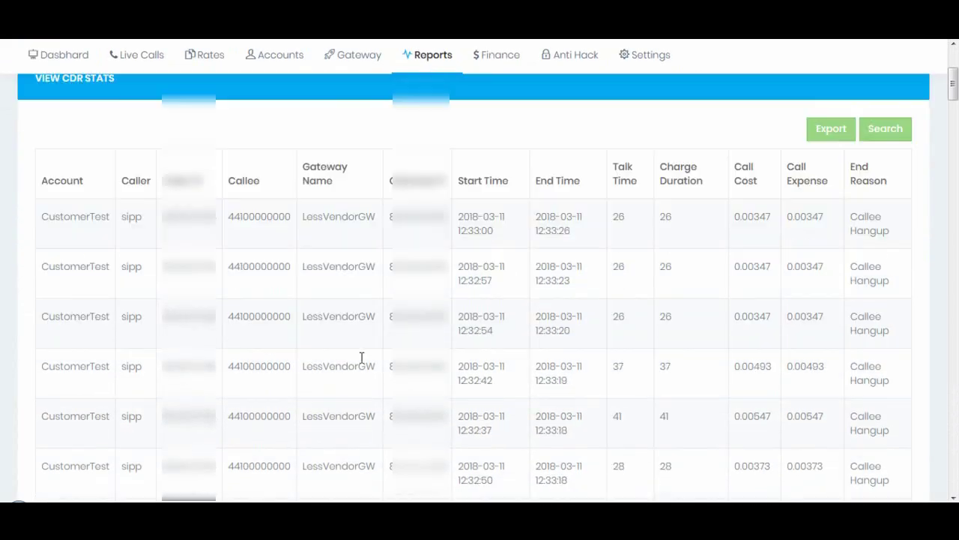
{"action": "scroll", "coordinate": [360, 363], "scroll_direction": "down", "scroll_amount": 12}
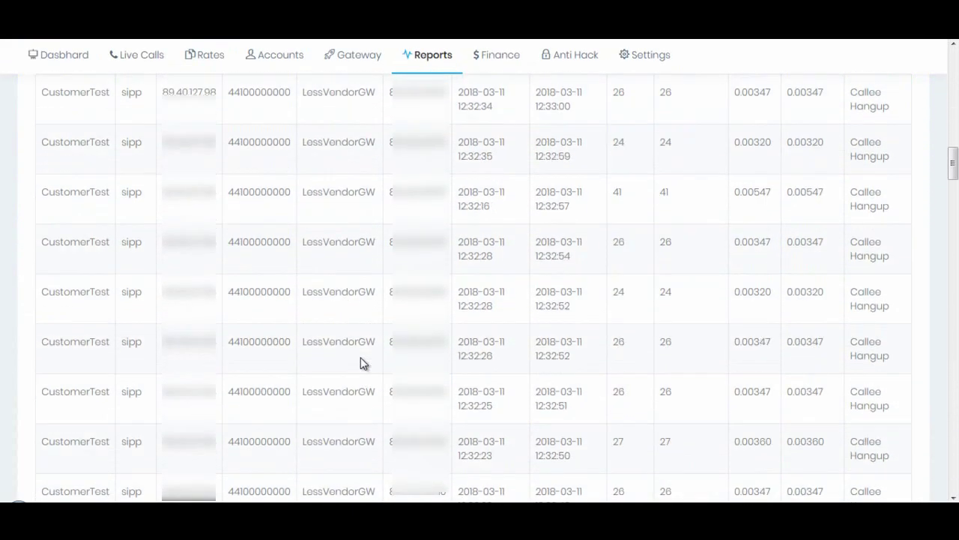
{"action": "scroll", "coordinate": [360, 363], "scroll_direction": "up", "scroll_amount": 15}
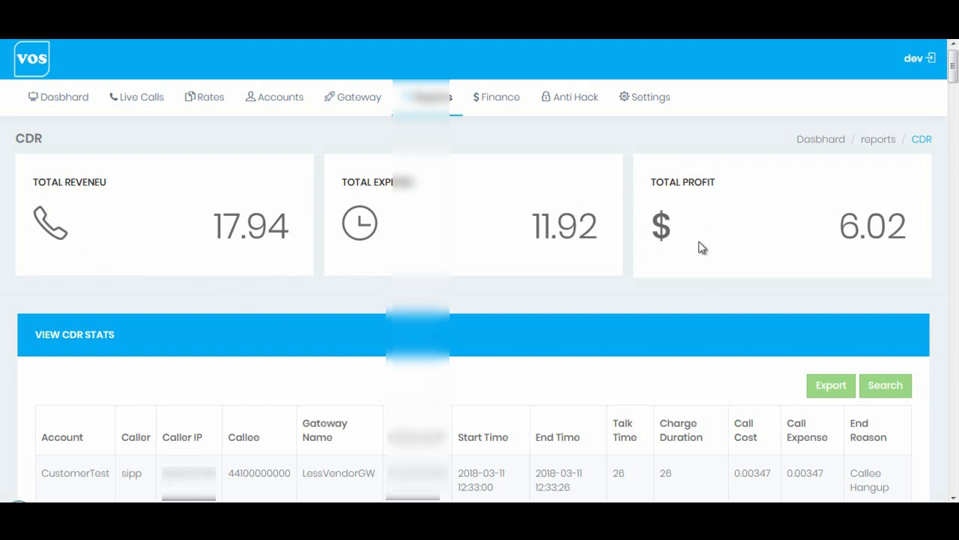
{"action": "scroll", "coordinate": [729, 386], "scroll_direction": "down", "scroll_amount": 4}
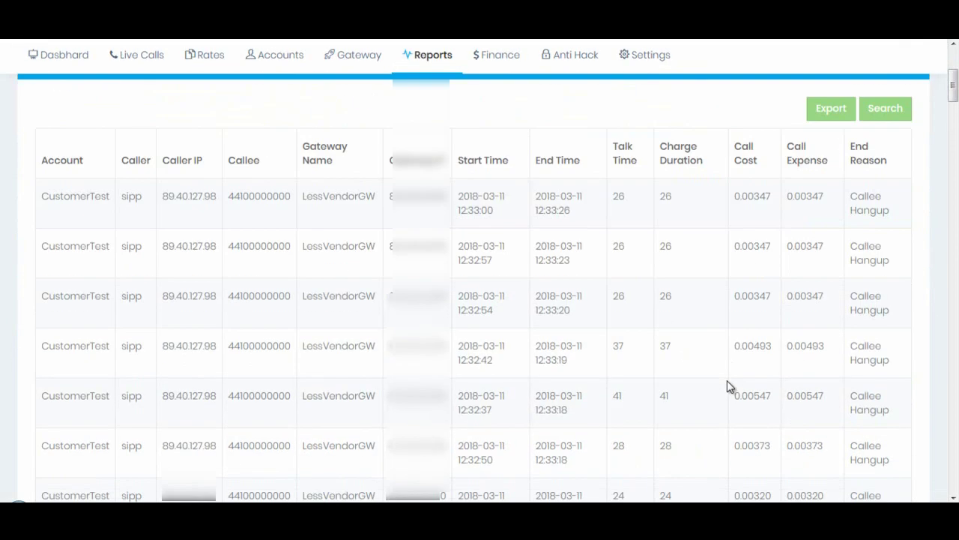
{"action": "scroll", "coordinate": [727, 381], "scroll_direction": "up", "scroll_amount": 2}
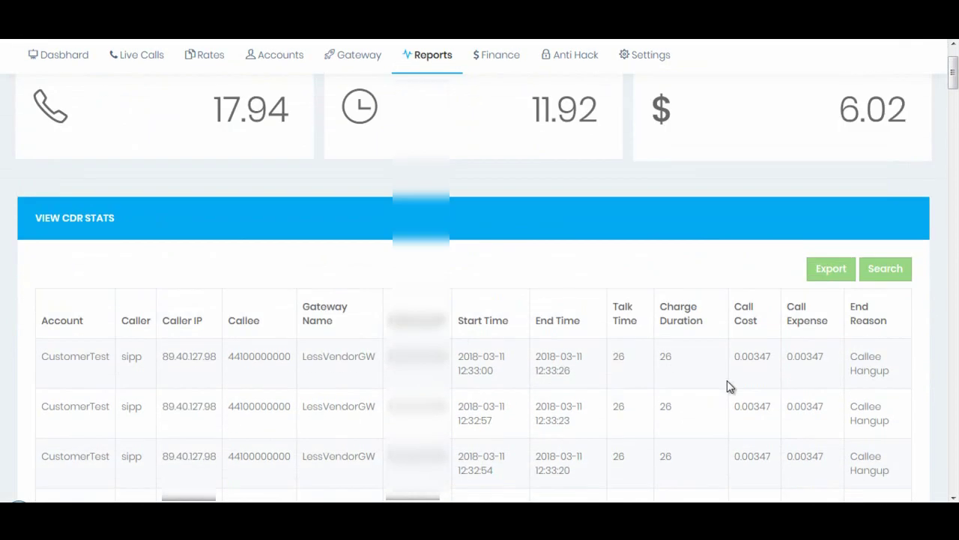
{"action": "scroll", "coordinate": [727, 380], "scroll_direction": "up", "scroll_amount": 2}
{"action": "scroll", "coordinate": [727, 380], "scroll_direction": "down", "scroll_amount": 3}
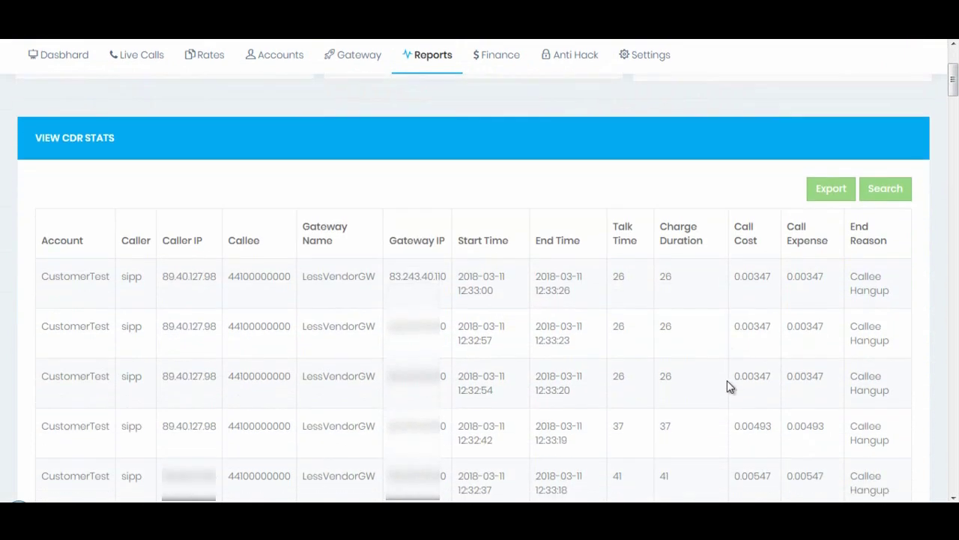
{"action": "scroll", "coordinate": [727, 380], "scroll_direction": "up", "scroll_amount": 3}
{"action": "mouse_move", "coordinate": [429, 102]}
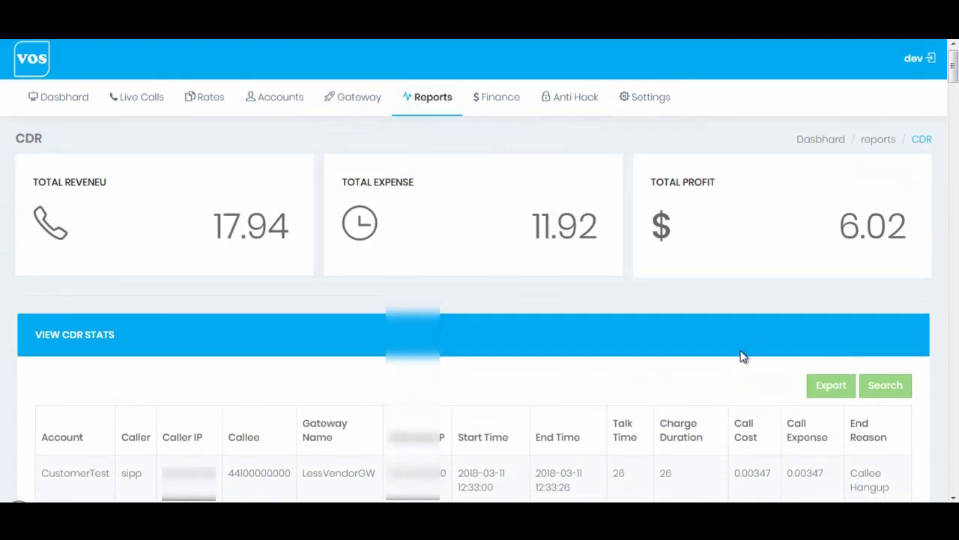
In Advance Search, set the call status to Failed and leave the time zone unchanged
{"action": "left_click", "coordinate": [894, 392]}
{"action": "left_click", "coordinate": [850, 216]}
{"action": "left_click", "coordinate": [833, 259]}
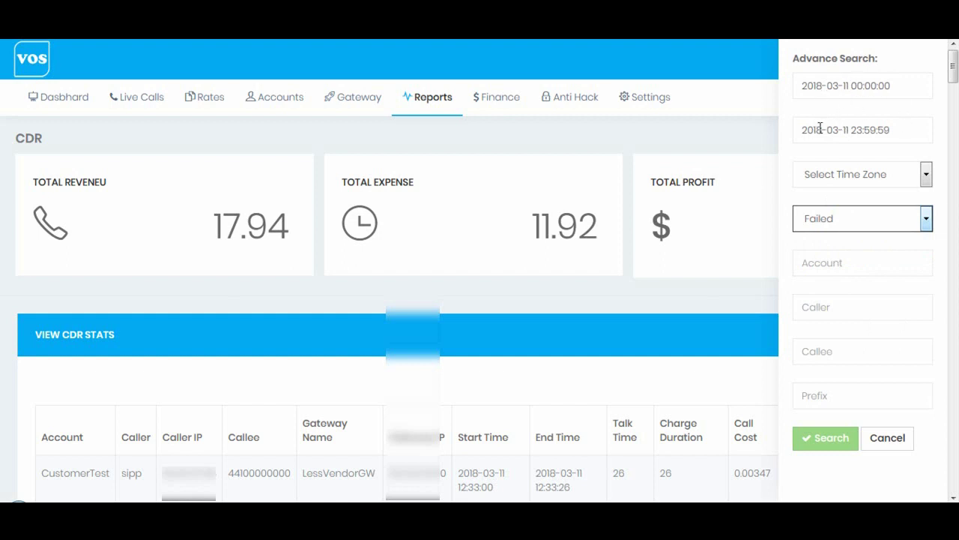
{"action": "left_click", "coordinate": [839, 174]}
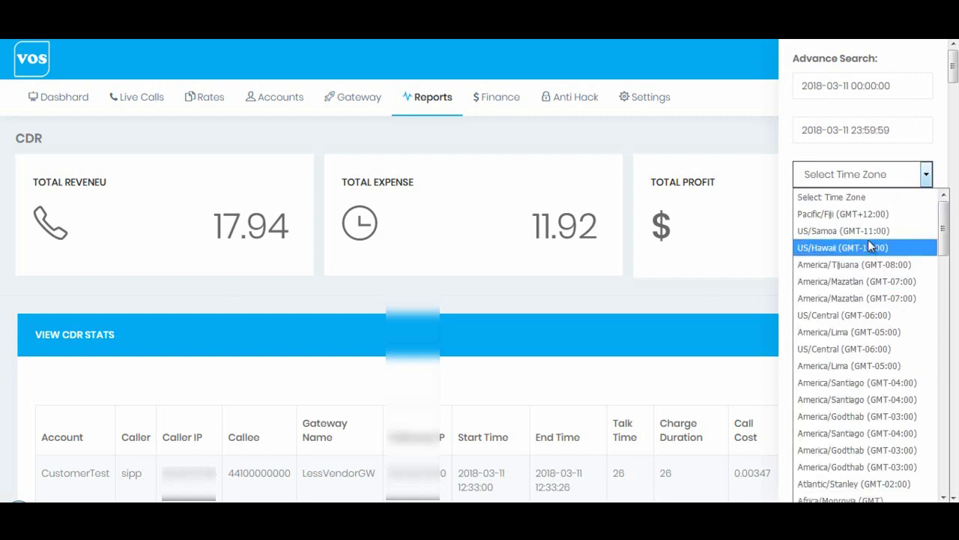
{"action": "left_click_drag", "start_coordinate": [945, 221], "coordinate": [945, 159]}
{"action": "left_click", "coordinate": [944, 158]}
{"action": "left_click", "coordinate": [821, 230]}
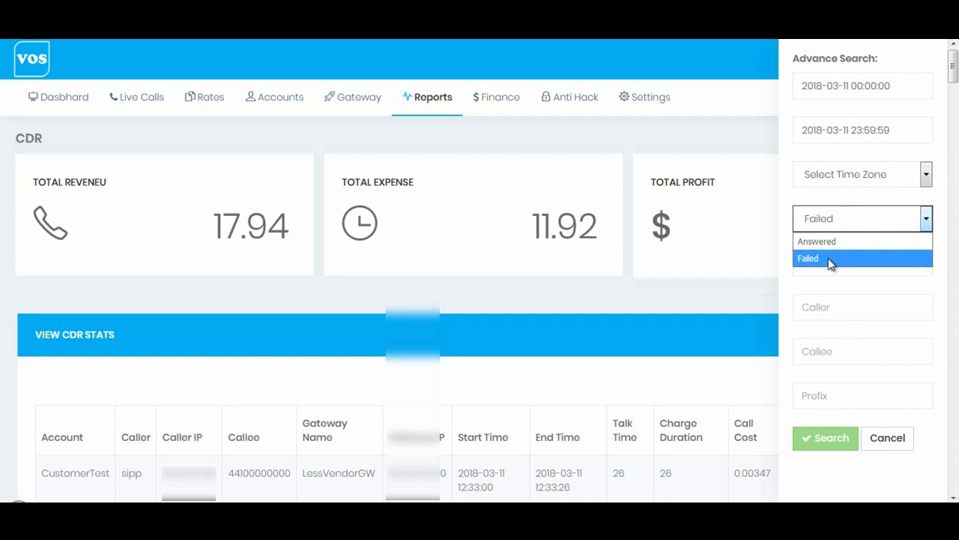
{"action": "left_click", "coordinate": [828, 258]}
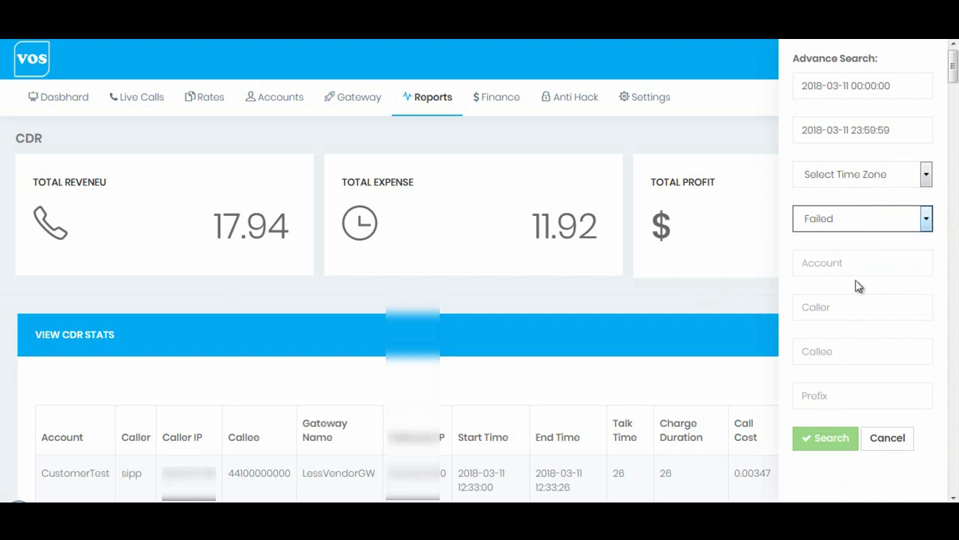
Step through the Account, Caller, Callee and Prefix filter fields, leaving them empty
{"action": "left_click", "coordinate": [866, 264]}
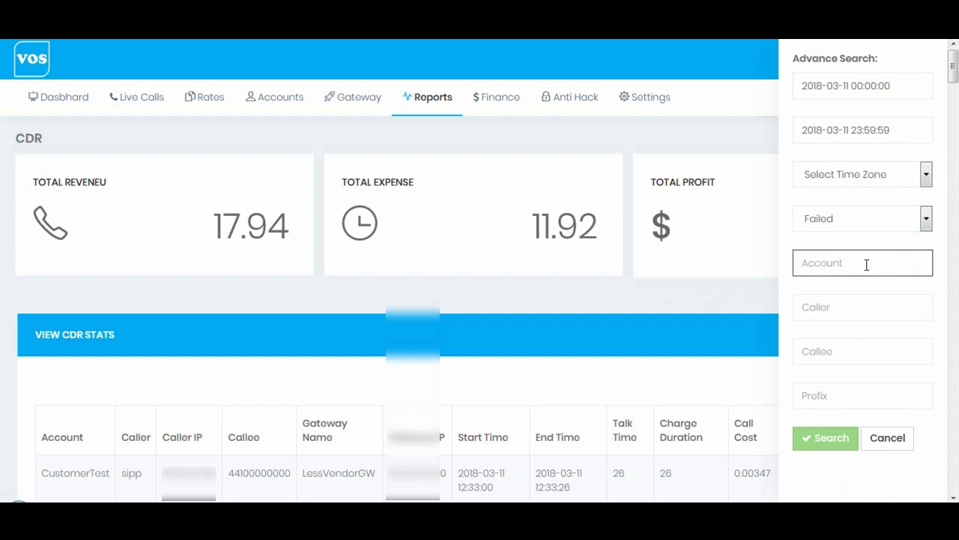
{"action": "left_click", "coordinate": [837, 301]}
{"action": "left_click", "coordinate": [826, 349]}
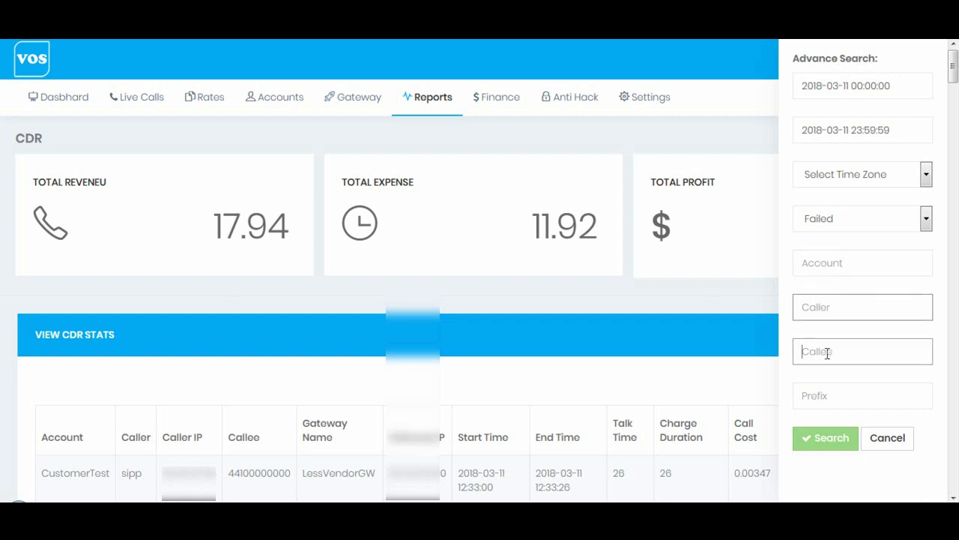
{"action": "left_click", "coordinate": [820, 393]}
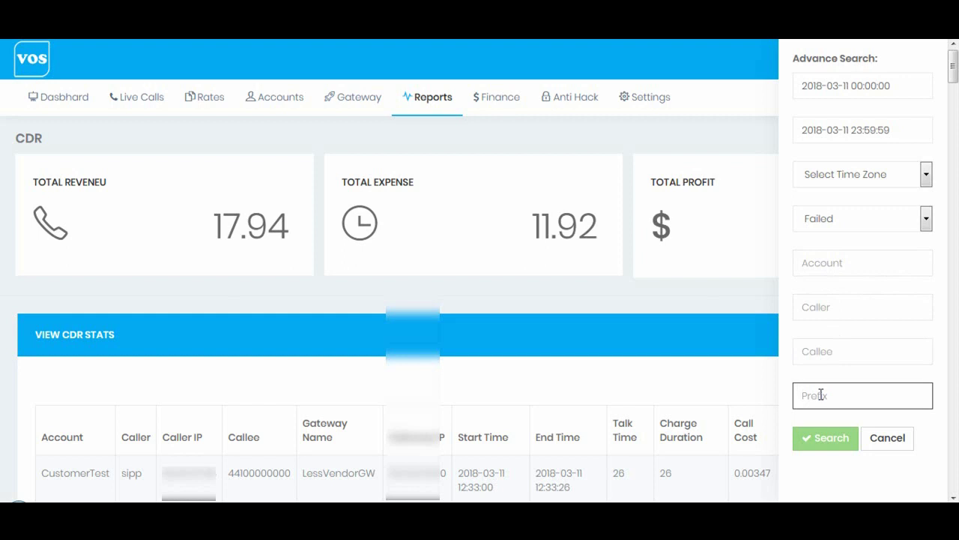
Run the failed-call search and scroll through the resulting CDR stats
{"action": "left_click", "coordinate": [822, 440]}
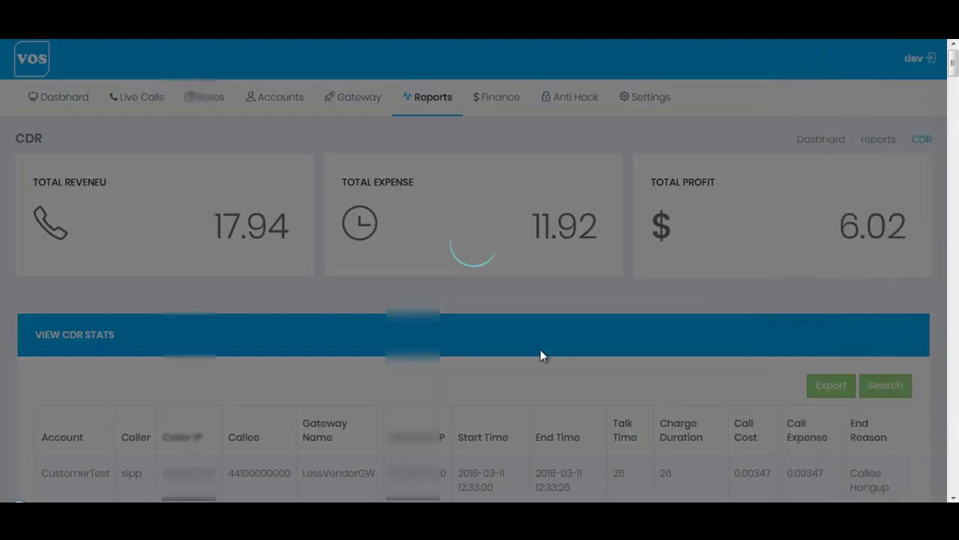
{"action": "scroll", "coordinate": [596, 341], "scroll_direction": "down", "scroll_amount": 4}
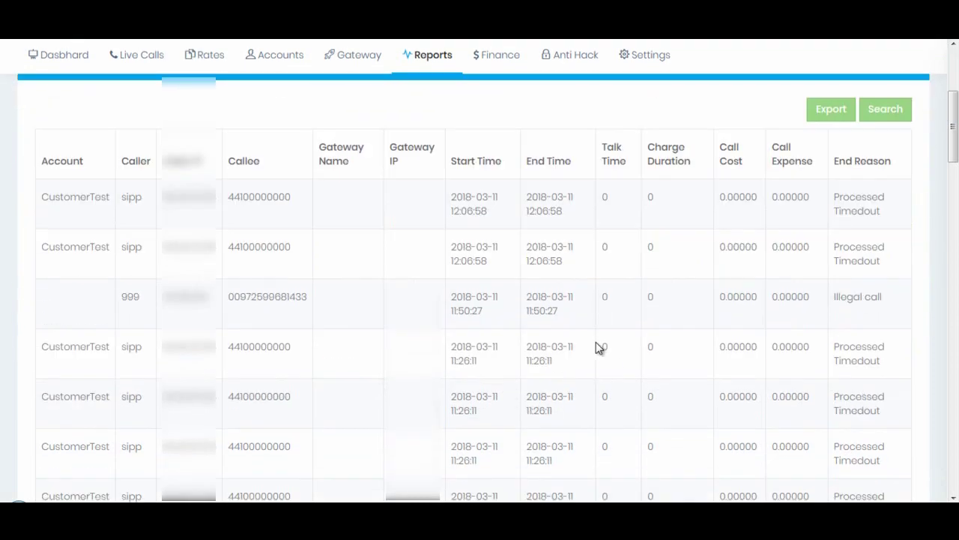
{"action": "scroll", "coordinate": [596, 341], "scroll_direction": "down", "scroll_amount": 4}
{"action": "scroll", "coordinate": [596, 342], "scroll_direction": "up", "scroll_amount": 5}
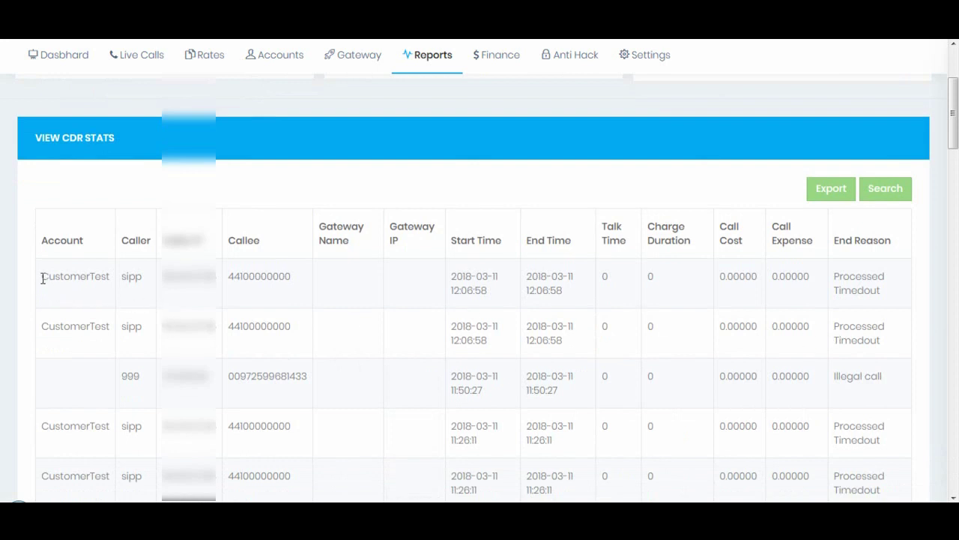
{"action": "left_click_drag", "start_coordinate": [43, 279], "coordinate": [108, 278]}
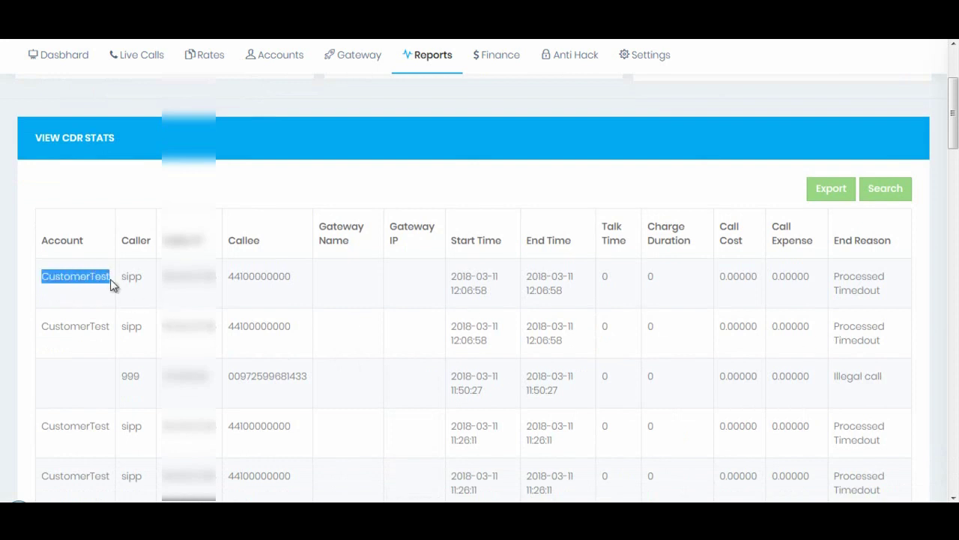
{"action": "double_click", "coordinate": [254, 276]}
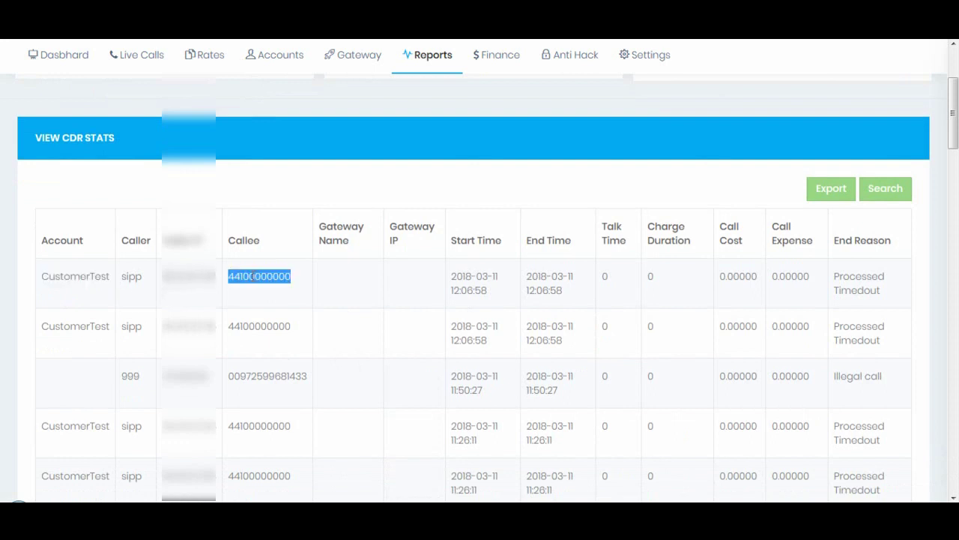
{"action": "left_click_drag", "start_coordinate": [450, 278], "coordinate": [499, 293]}
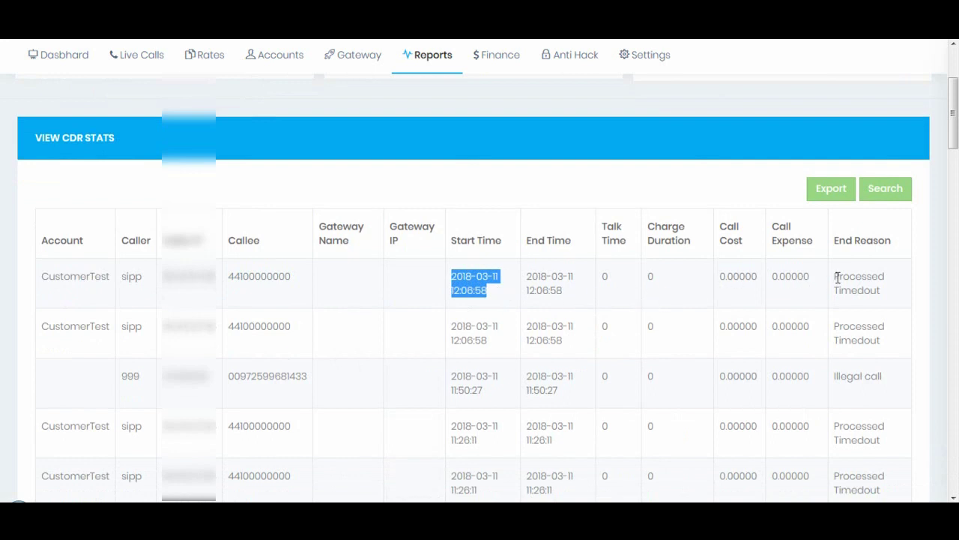
{"action": "left_click_drag", "start_coordinate": [835, 275], "coordinate": [882, 292]}
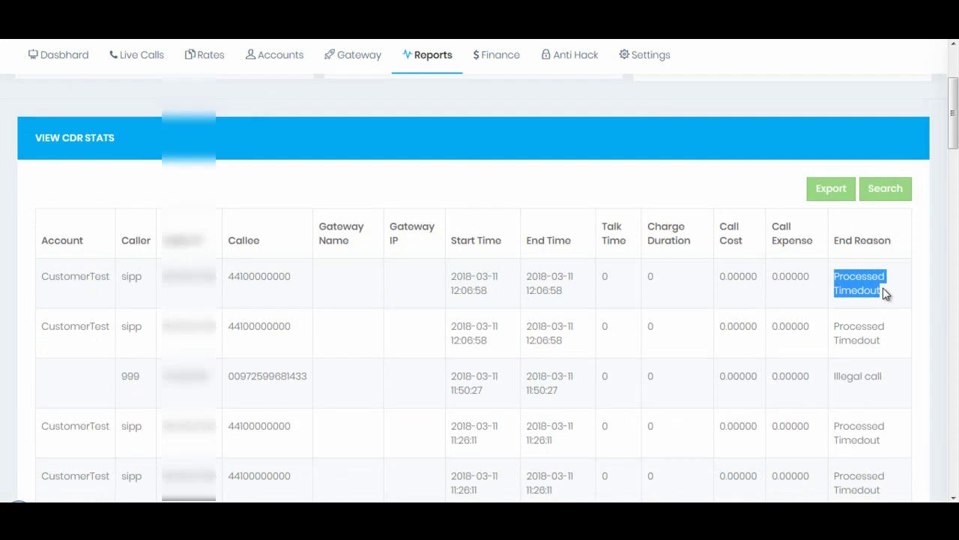
{"action": "left_click", "coordinate": [837, 272]}
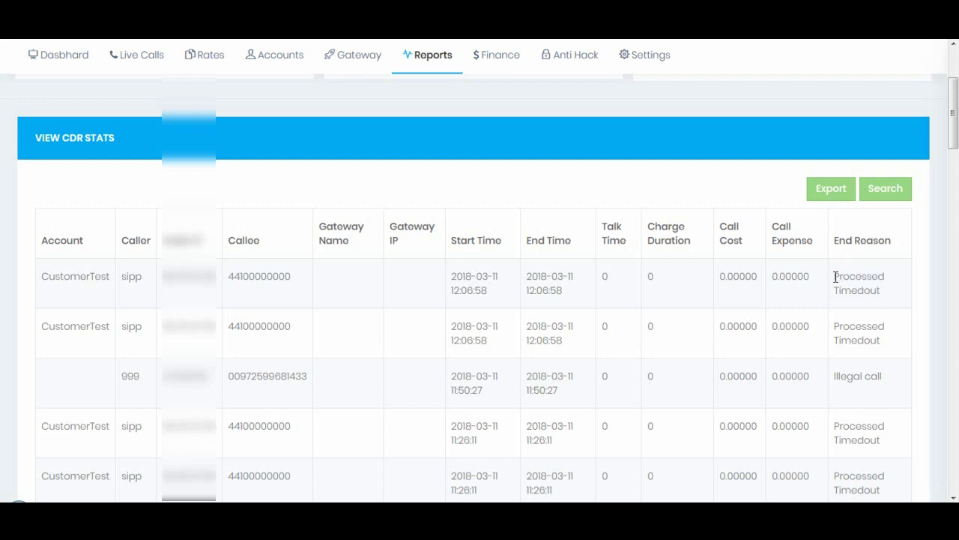
{"action": "left_click_drag", "start_coordinate": [836, 276], "coordinate": [881, 292]}
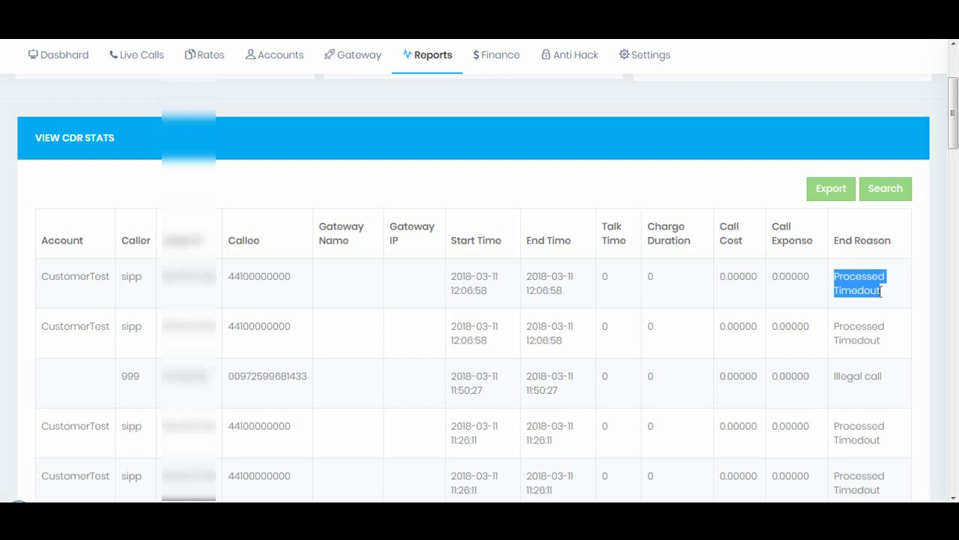
{"action": "left_click", "coordinate": [835, 276]}
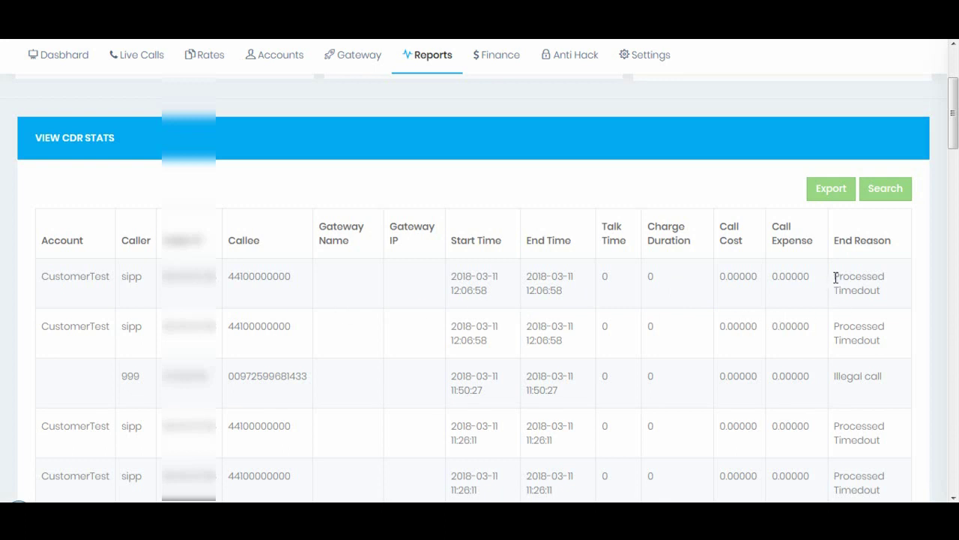
{"action": "left_click_drag", "start_coordinate": [835, 274], "coordinate": [882, 292]}
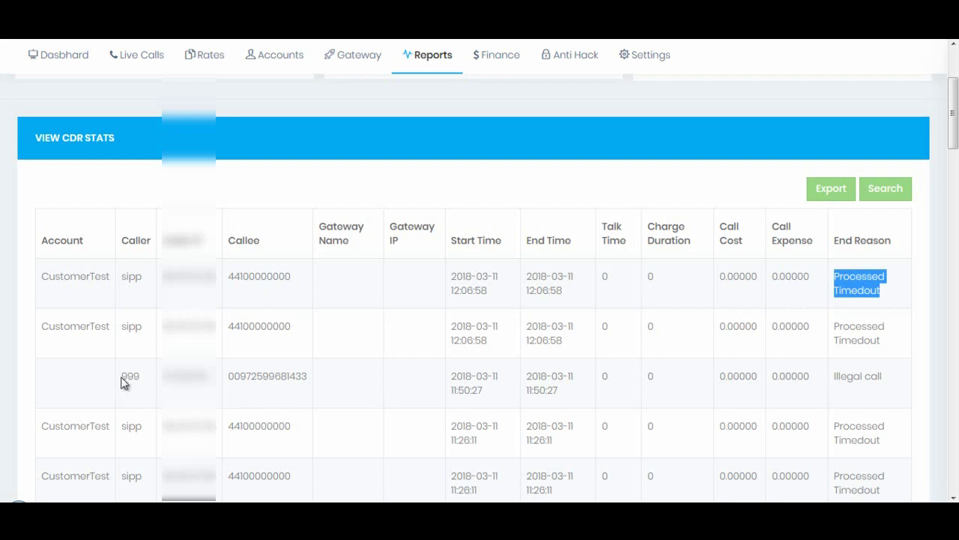
{"action": "left_click_drag", "start_coordinate": [122, 375], "coordinate": [310, 380]}
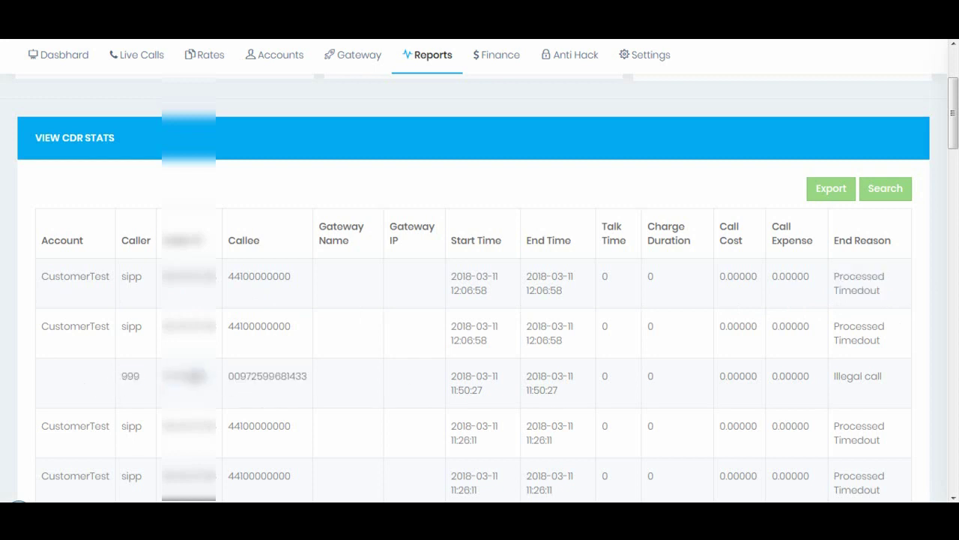
{"action": "double_click", "coordinate": [243, 376]}
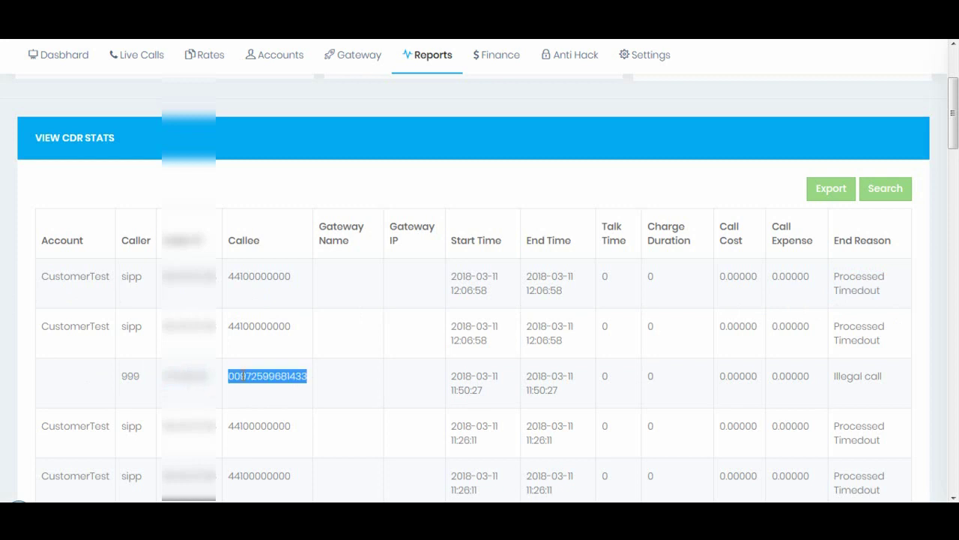
{"action": "left_click", "coordinate": [840, 379]}
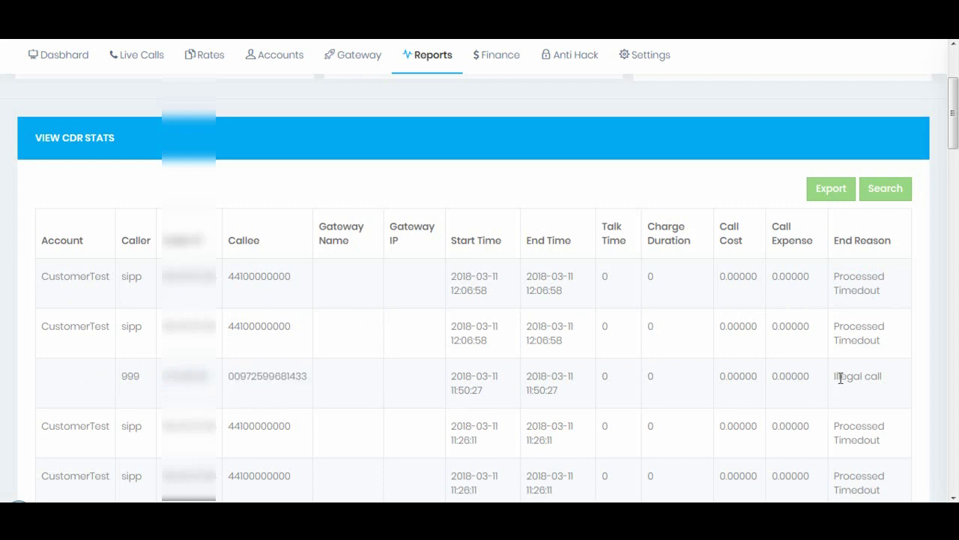
{"action": "left_click_drag", "start_coordinate": [835, 377], "coordinate": [893, 375]}
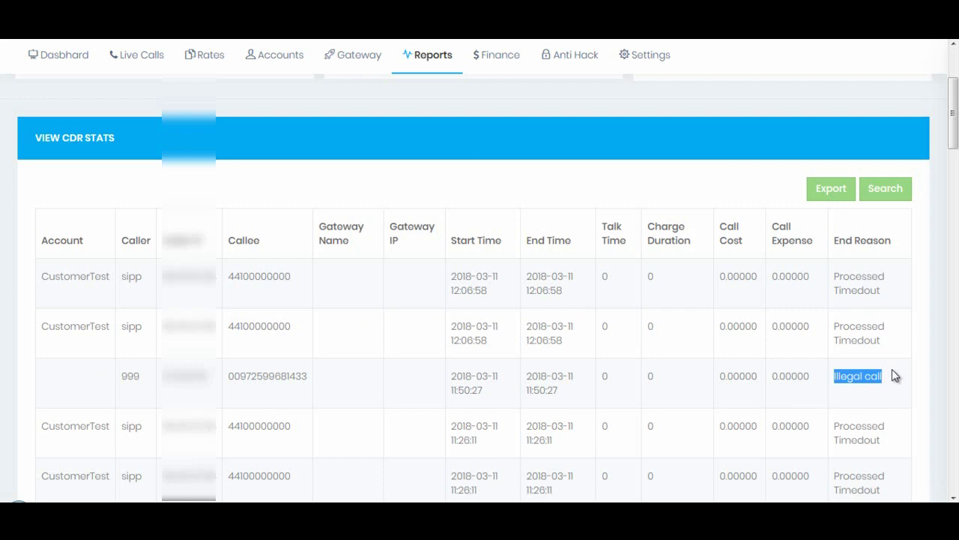
{"action": "left_click", "coordinate": [893, 375]}
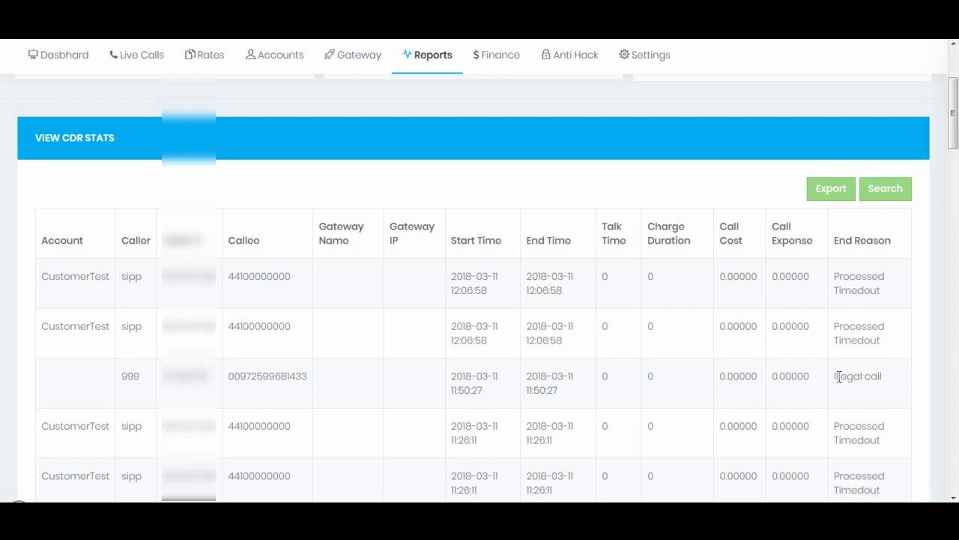
{"action": "left_click_drag", "start_coordinate": [835, 377], "coordinate": [884, 380]}
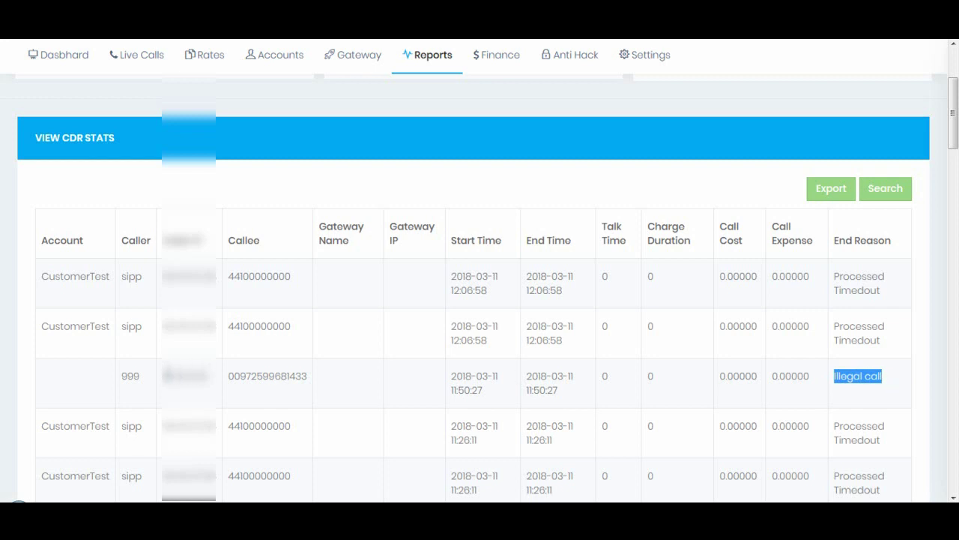
{"action": "left_click_drag", "start_coordinate": [163, 376], "coordinate": [215, 383]}
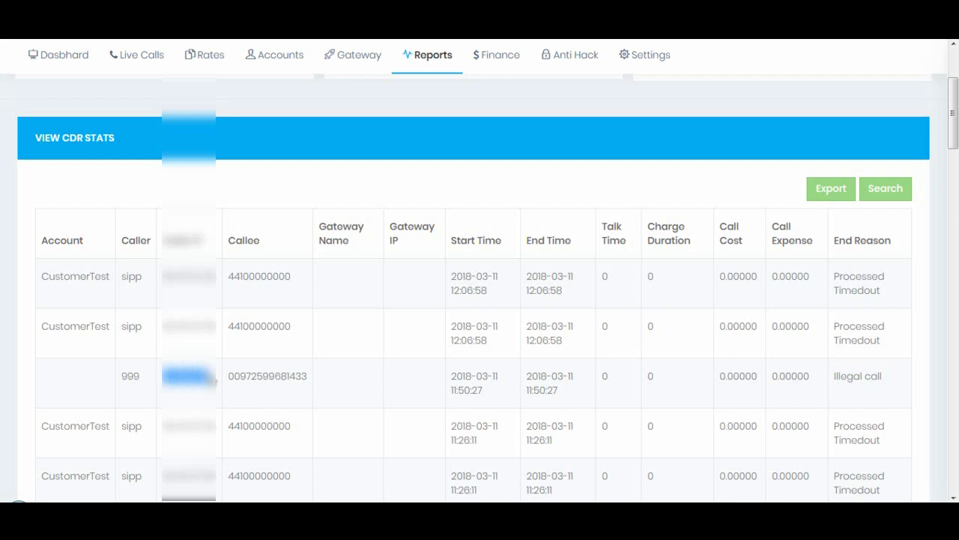
{"action": "left_click", "coordinate": [165, 376]}
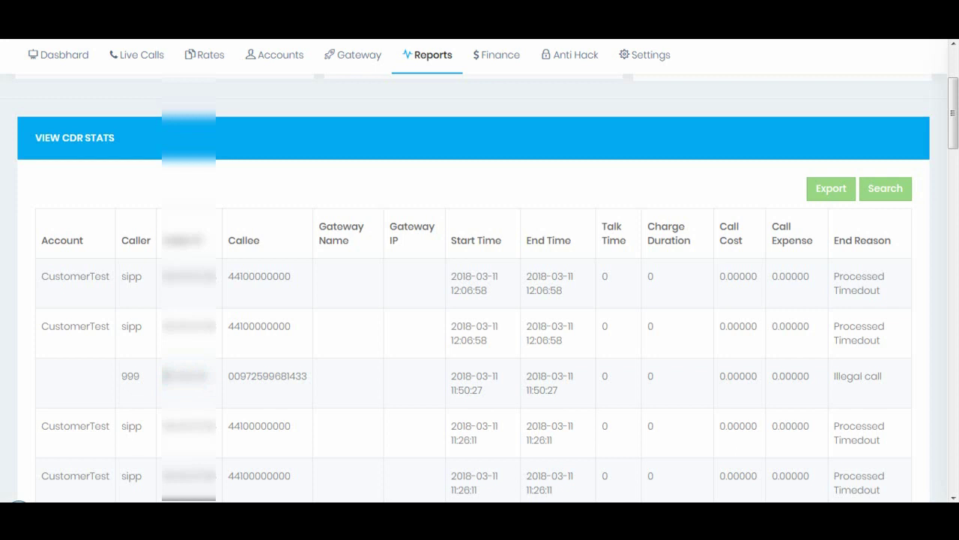
{"action": "left_click_drag", "start_coordinate": [163, 375], "coordinate": [215, 384]}
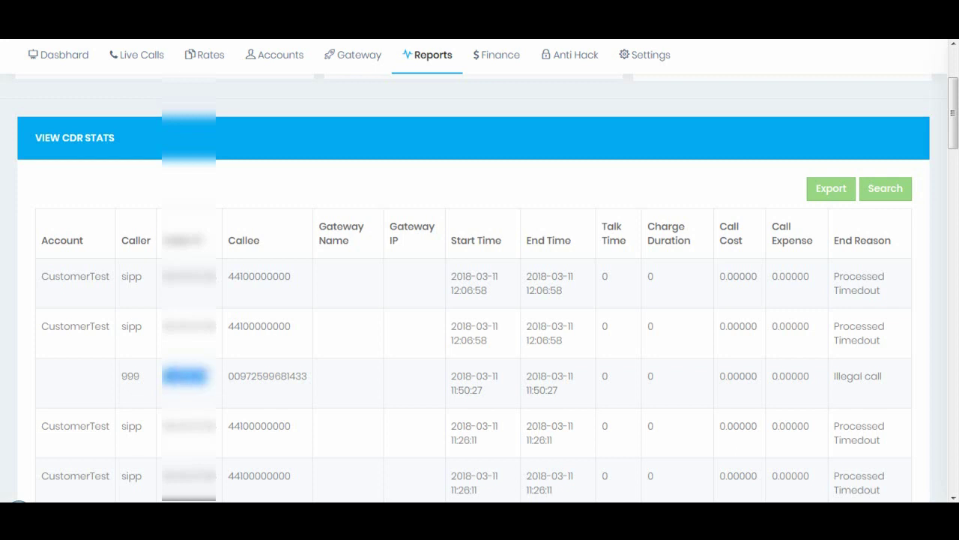
{"action": "left_click", "coordinate": [252, 379]}
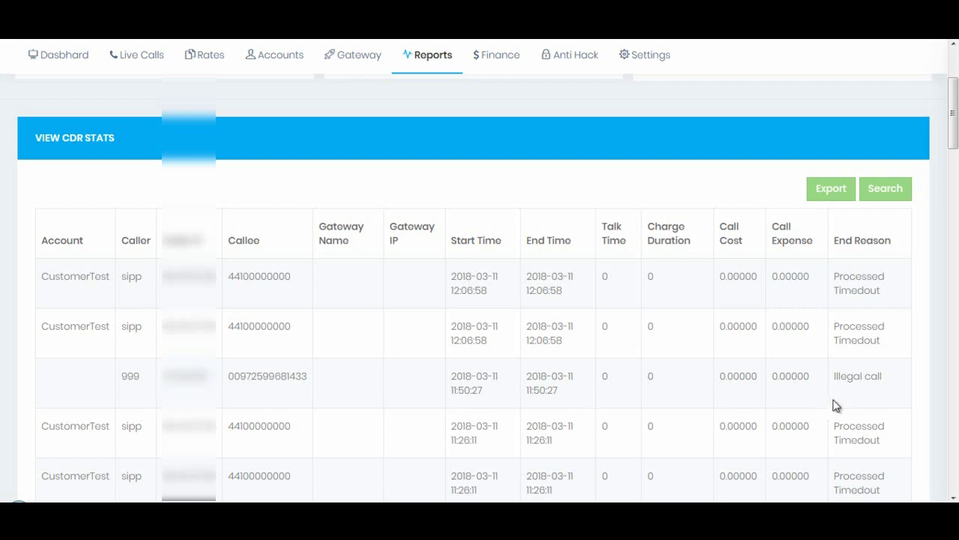
{"action": "left_click_drag", "start_coordinate": [835, 377], "coordinate": [897, 388]}
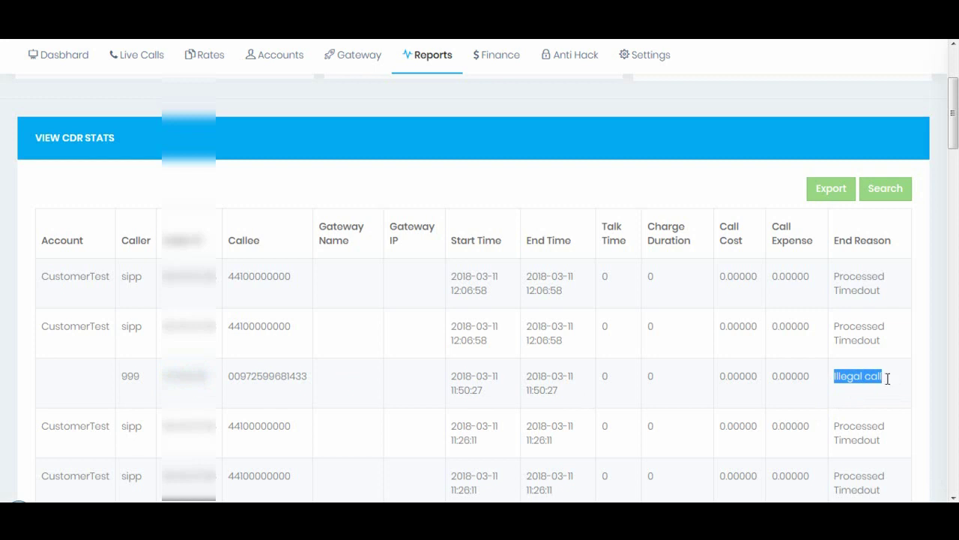
{"action": "left_click", "coordinate": [861, 378]}
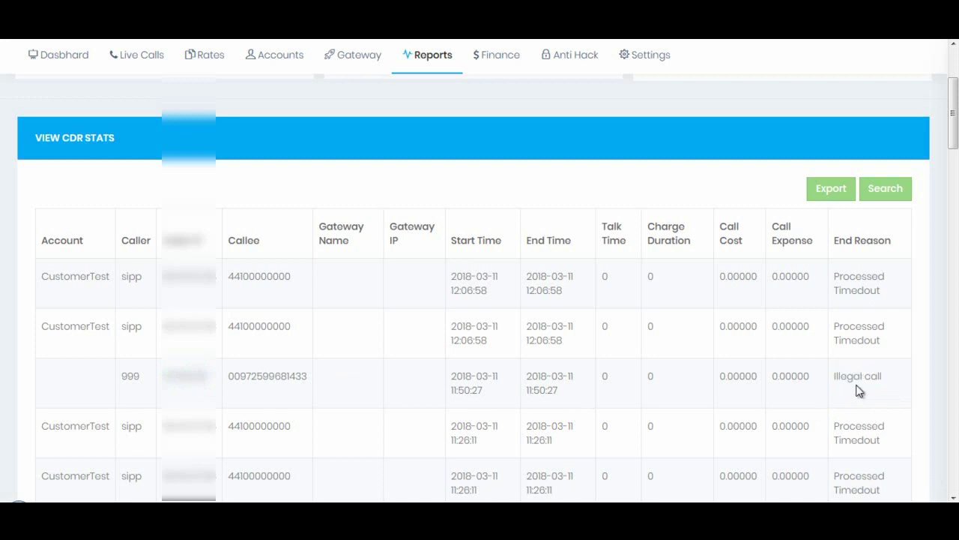
Export the CDR records as CSV with the Comma separator and open the download in Excel
{"action": "scroll", "coordinate": [859, 390], "scroll_direction": "up", "scroll_amount": 5}
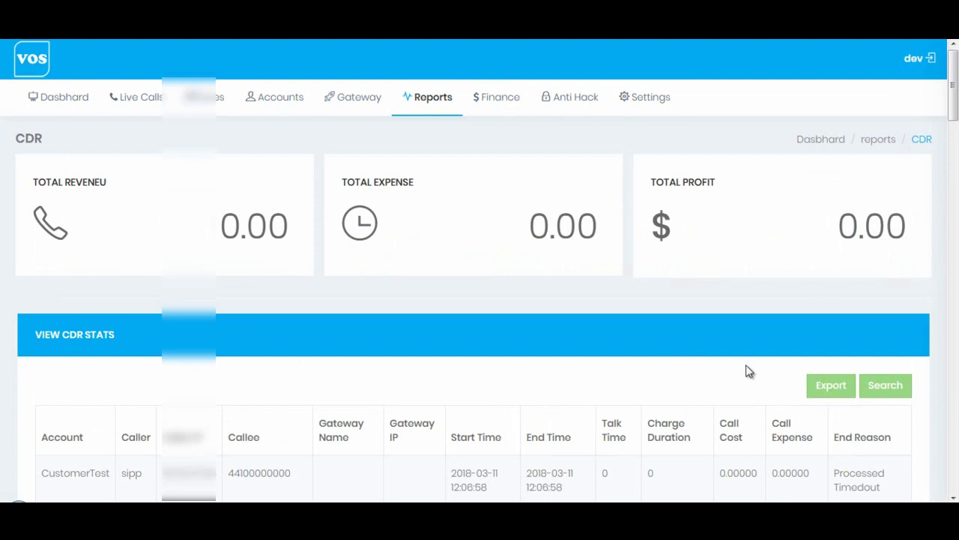
{"action": "left_click", "coordinate": [831, 385]}
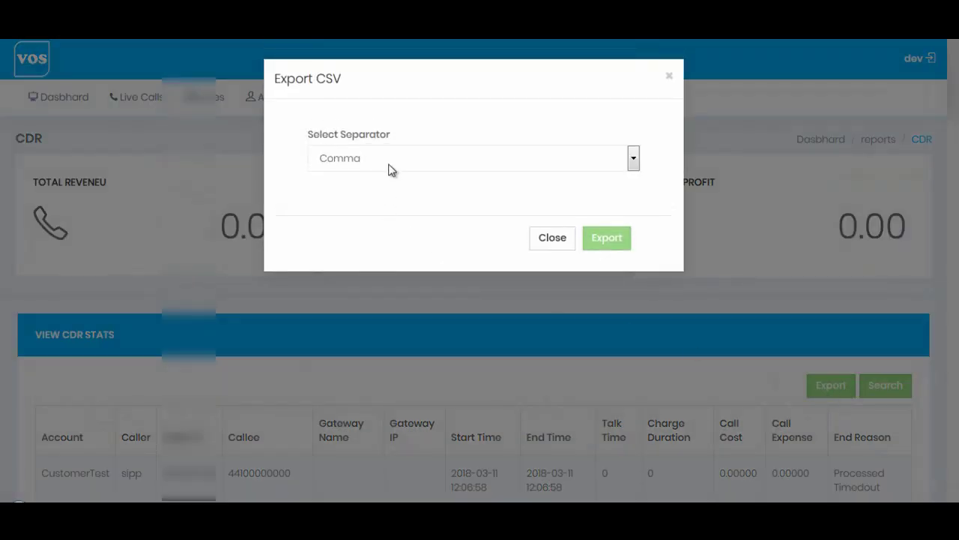
{"action": "left_click", "coordinate": [391, 161]}
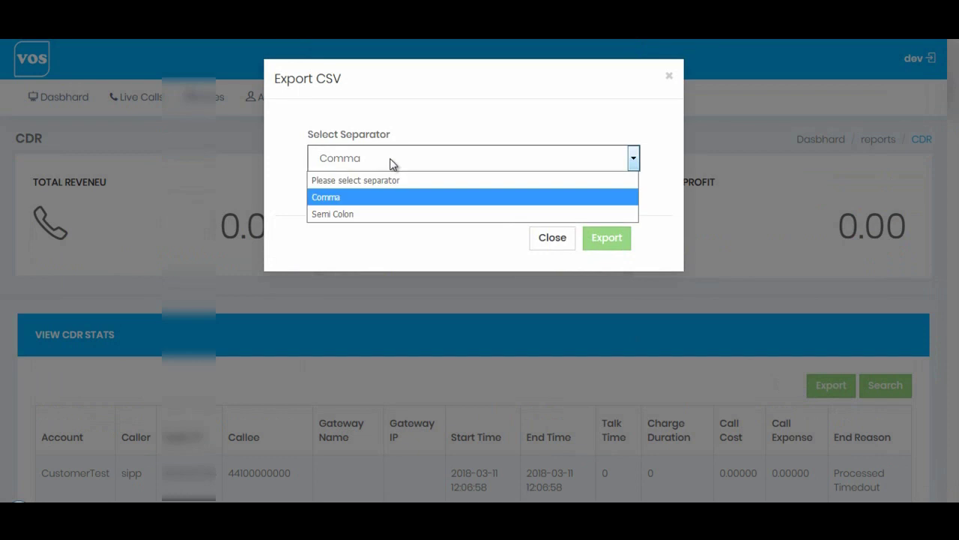
{"action": "left_click", "coordinate": [366, 199]}
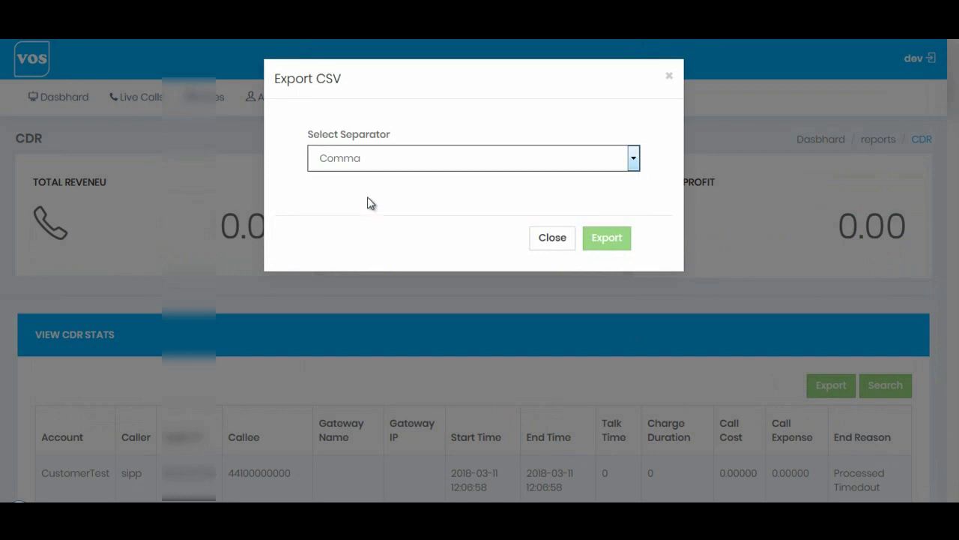
{"action": "left_click", "coordinate": [611, 238]}
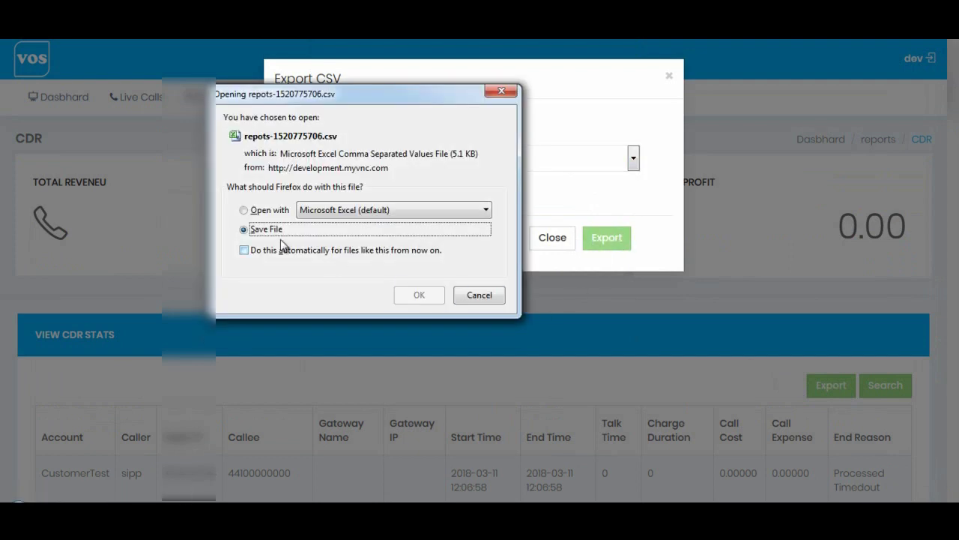
{"action": "key", "text": "Up"}
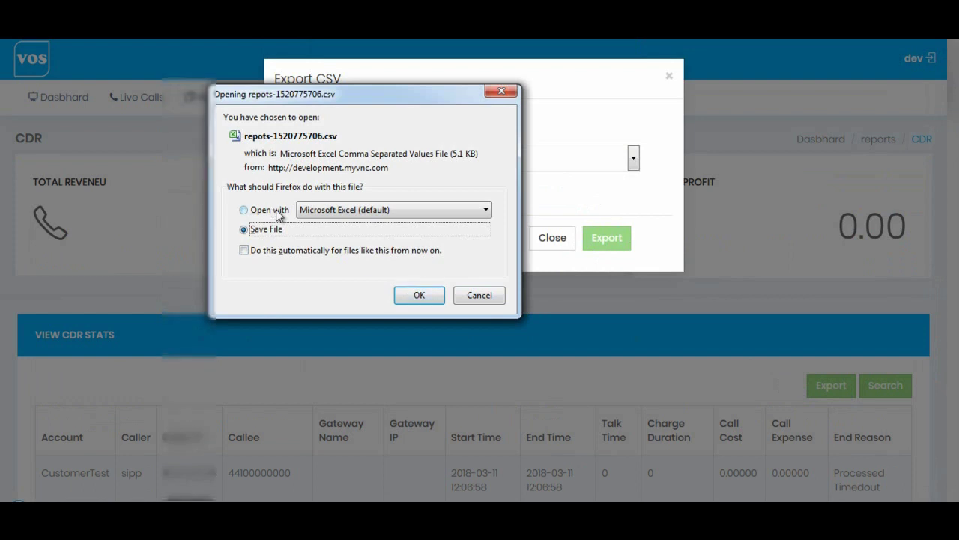
Open repots-1520775706.csv in Excel, dismiss the activation notice, and scroll through the failed-call rows
{"action": "left_click", "coordinate": [419, 295]}
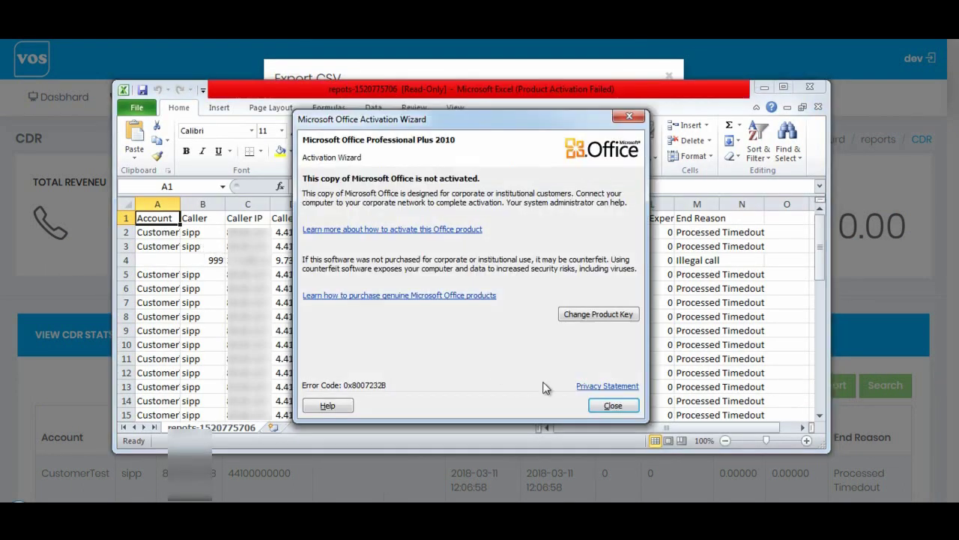
{"action": "left_click", "coordinate": [613, 406]}
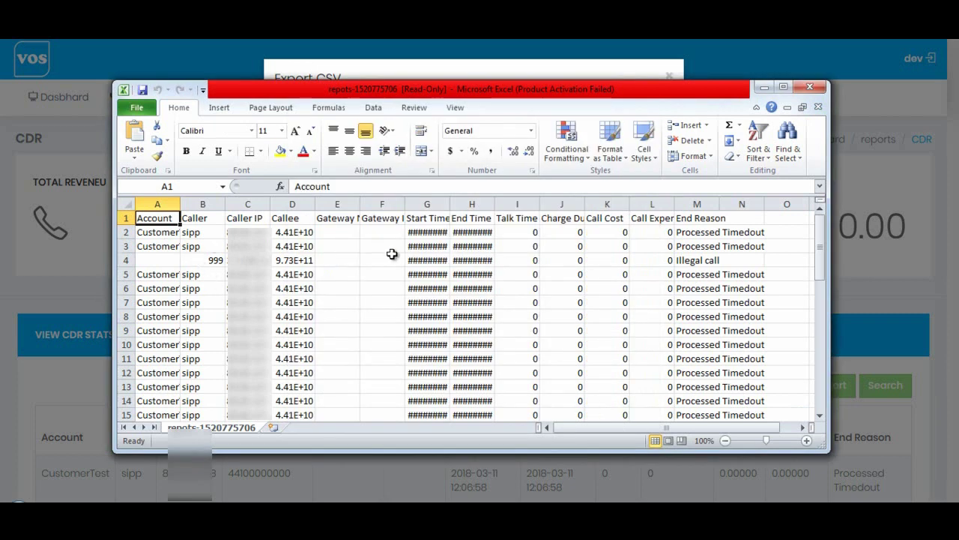
{"action": "scroll", "coordinate": [494, 327], "scroll_direction": "down", "scroll_amount": 6}
{"action": "scroll", "coordinate": [496, 327], "scroll_direction": "up", "scroll_amount": 6}
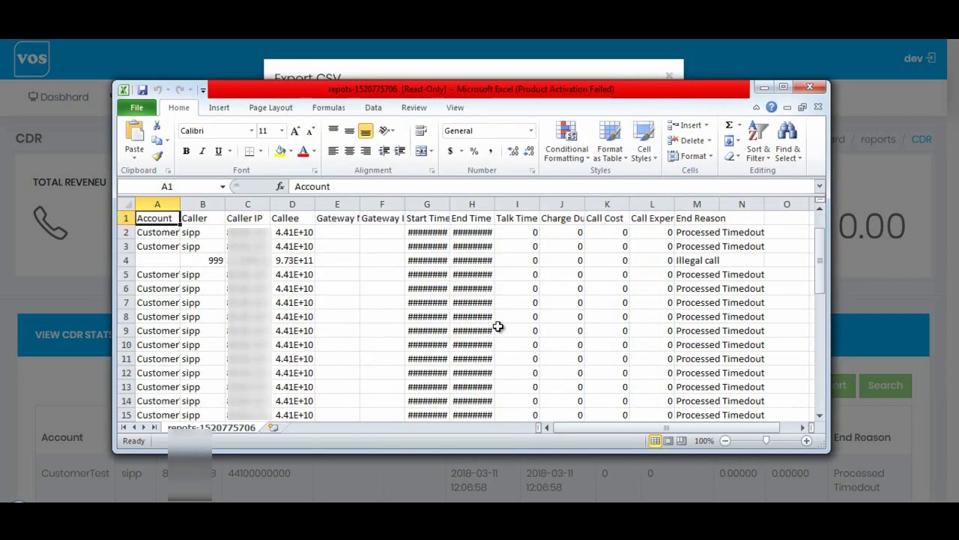
Close the CSV in Excel and the export dialog, then open the Mapping Analysis report
{"action": "left_click", "coordinate": [809, 88]}
{"action": "left_click", "coordinate": [669, 75]}
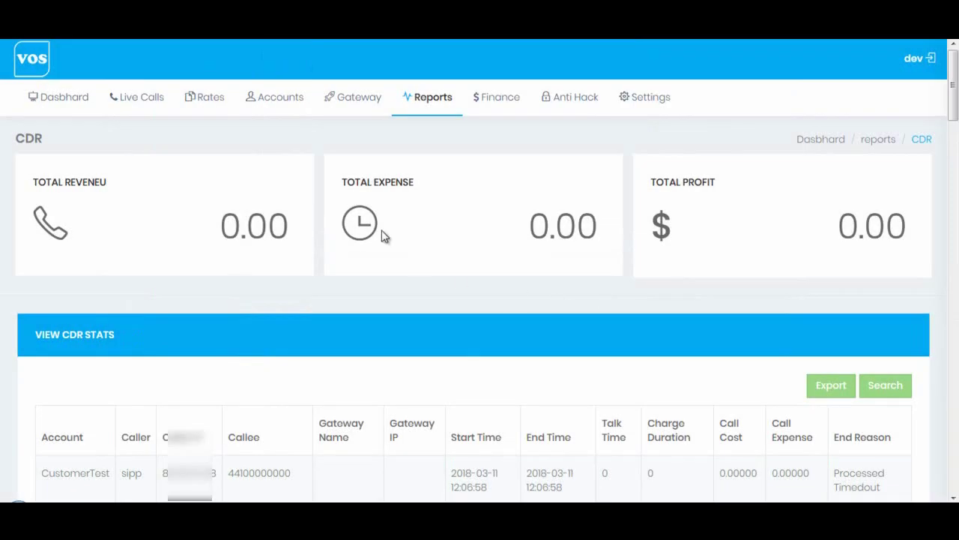
{"action": "mouse_move", "coordinate": [439, 101]}
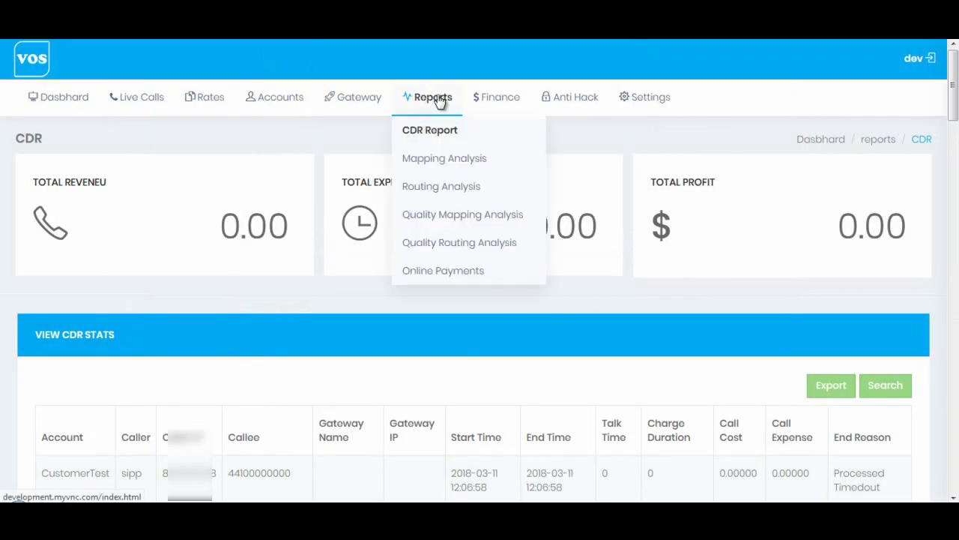
{"action": "left_click", "coordinate": [441, 162]}
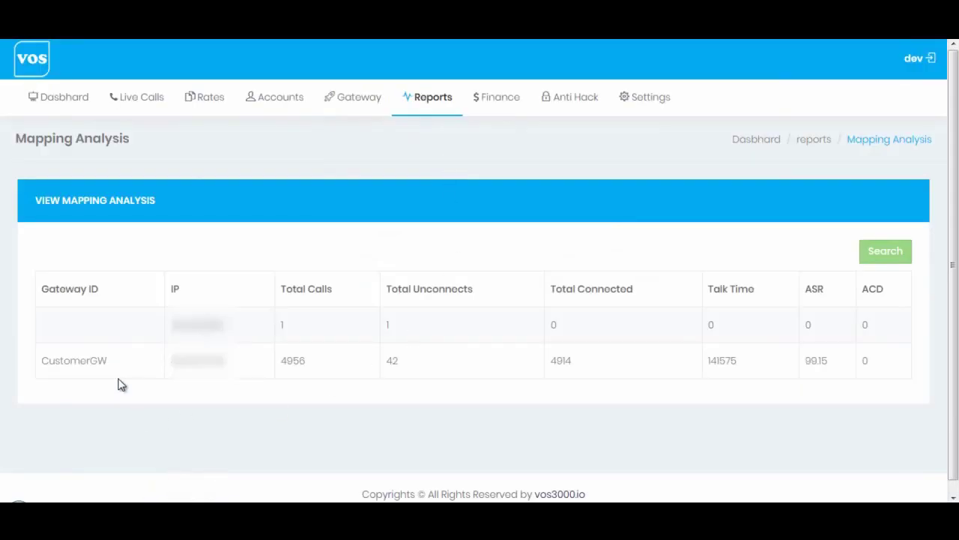
Examine CustomerGW's figures: 4956 total calls, 42 unconnected, and the connected count
{"action": "left_click_drag", "start_coordinate": [43, 360], "coordinate": [118, 365]}
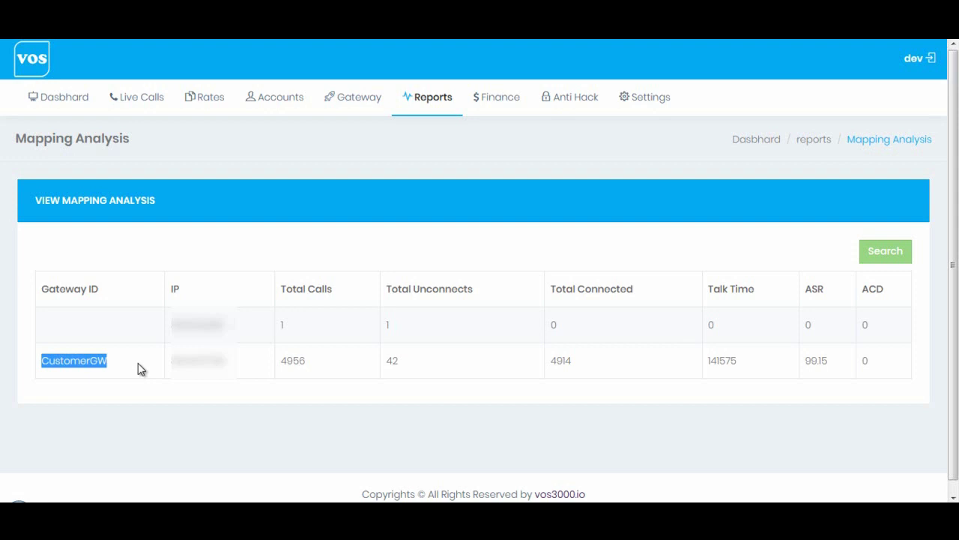
{"action": "left_click", "coordinate": [298, 360]}
{"action": "double_click", "coordinate": [298, 361]}
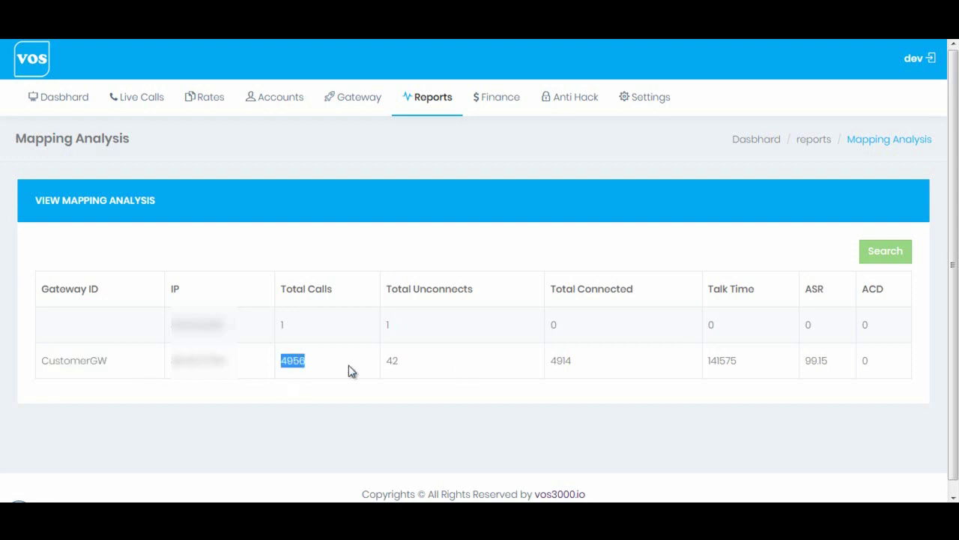
{"action": "left_click", "coordinate": [390, 363]}
{"action": "double_click", "coordinate": [389, 363]}
{"action": "left_click_drag", "start_coordinate": [559, 360], "coordinate": [659, 367]}
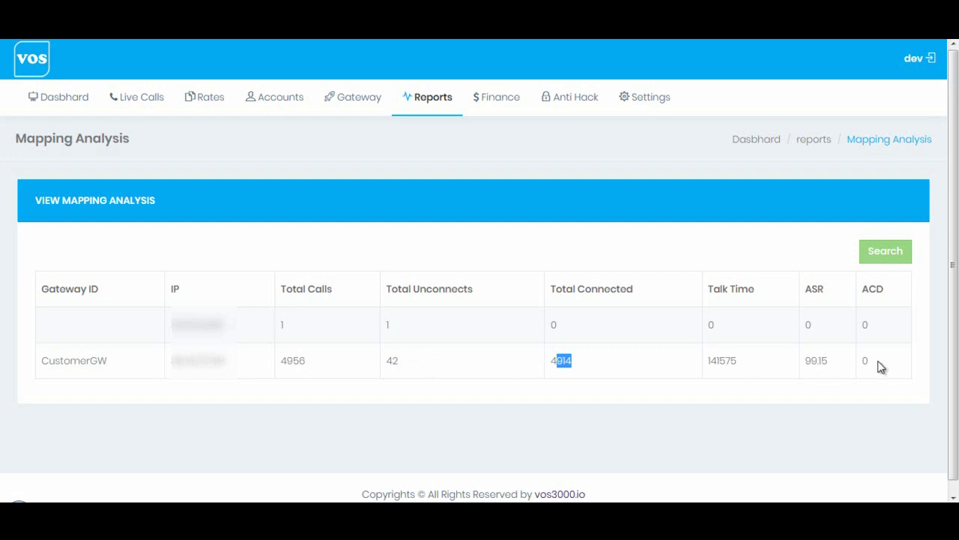
{"action": "left_click_drag", "start_coordinate": [43, 362], "coordinate": [111, 361]}
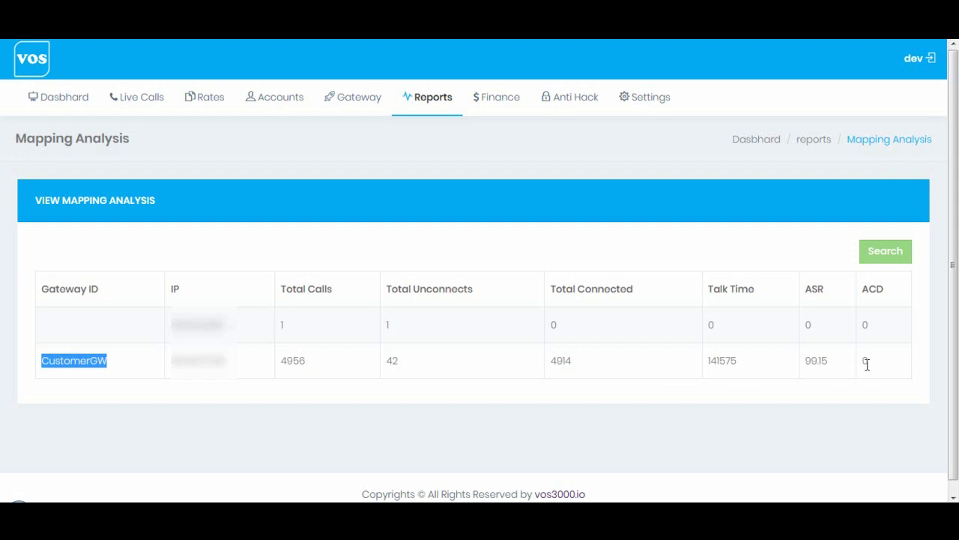
View the report's date, time zone, gateway and IP search filters, then cancel without filtering
{"action": "left_click", "coordinate": [888, 250]}
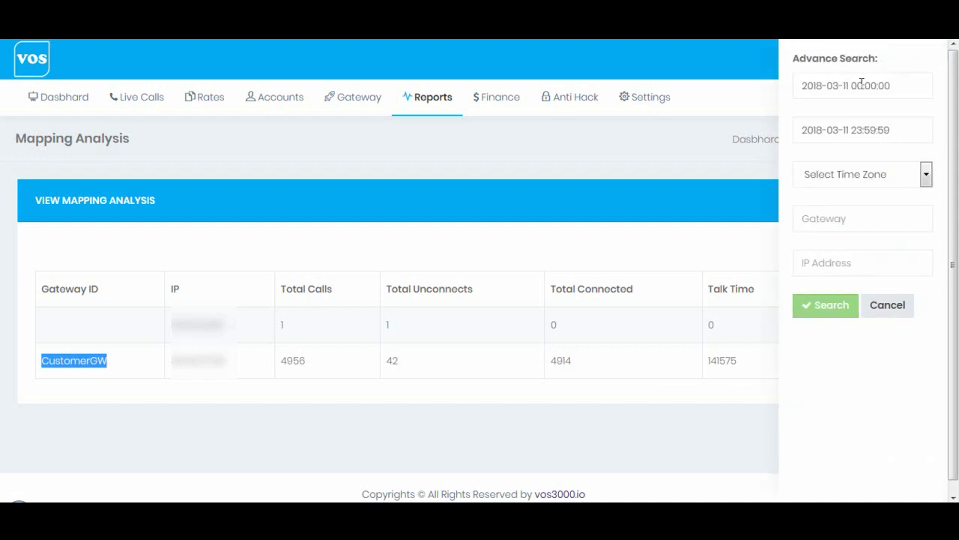
{"action": "left_click_drag", "start_coordinate": [858, 85], "coordinate": [837, 58]}
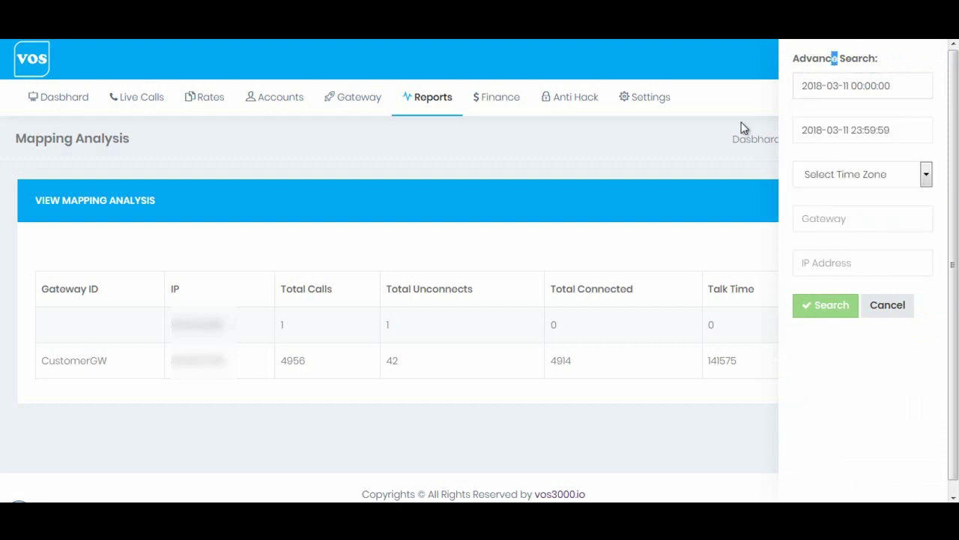
{"action": "left_click", "coordinate": [879, 312]}
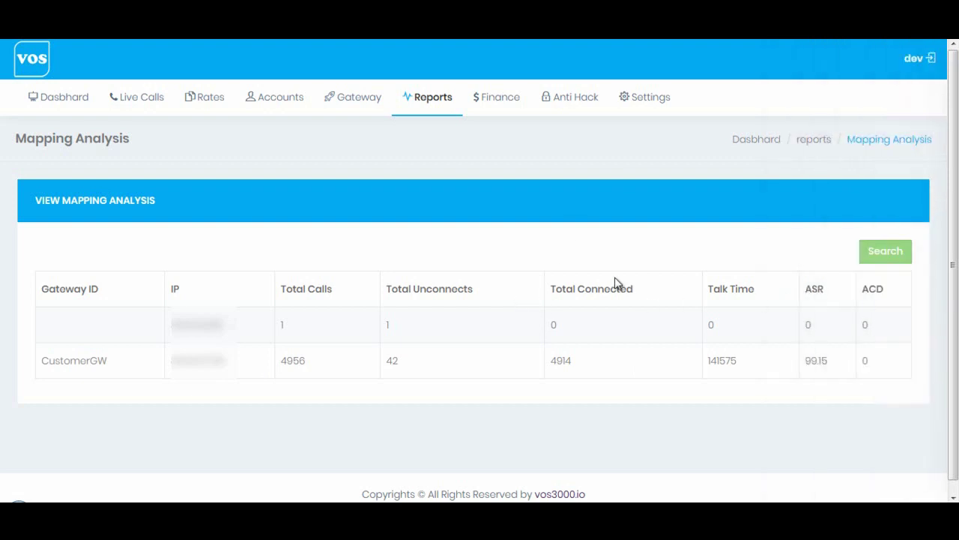
{"action": "mouse_move", "coordinate": [431, 107]}
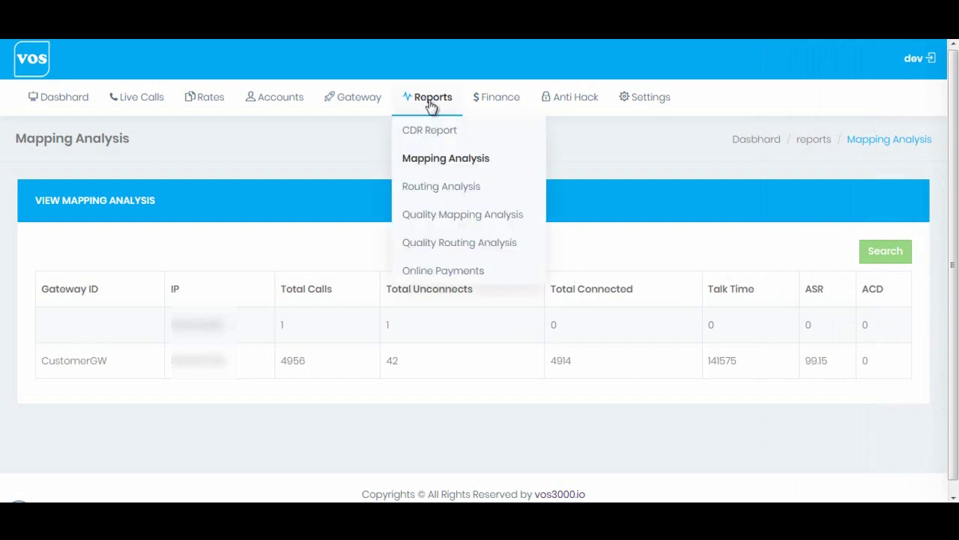
Open the Routing Analysis report and look at the LessVendorGW row
{"action": "left_click", "coordinate": [442, 193]}
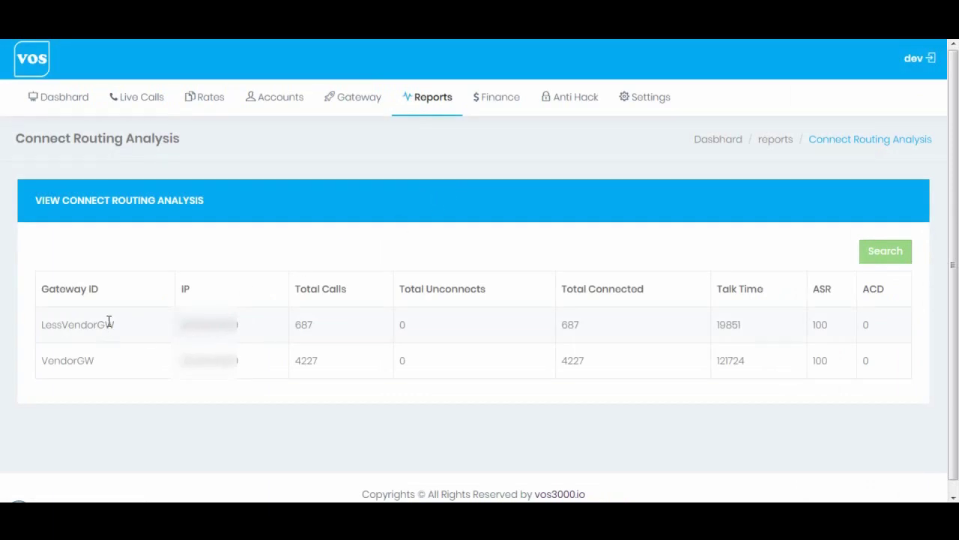
{"action": "left_click_drag", "start_coordinate": [42, 324], "coordinate": [114, 325]}
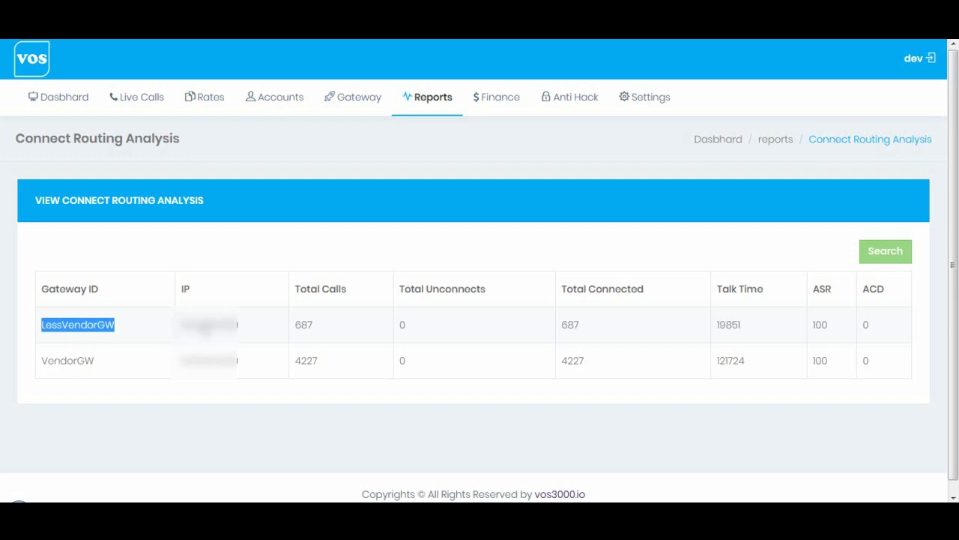
{"action": "left_click", "coordinate": [247, 332]}
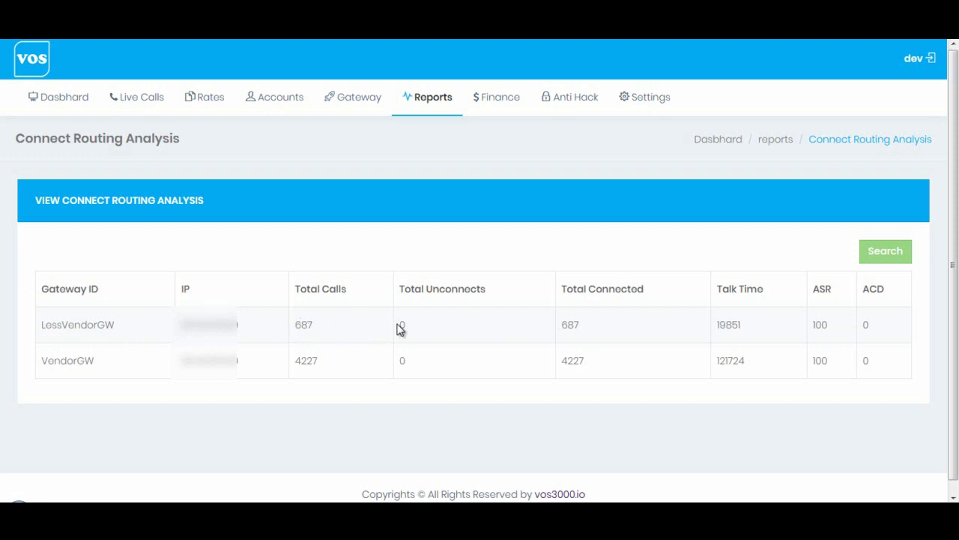
View the Advance Search fields, including the start date calendar, then cancel without filtering
{"action": "left_click", "coordinate": [886, 253]}
{"action": "left_click", "coordinate": [856, 85]}
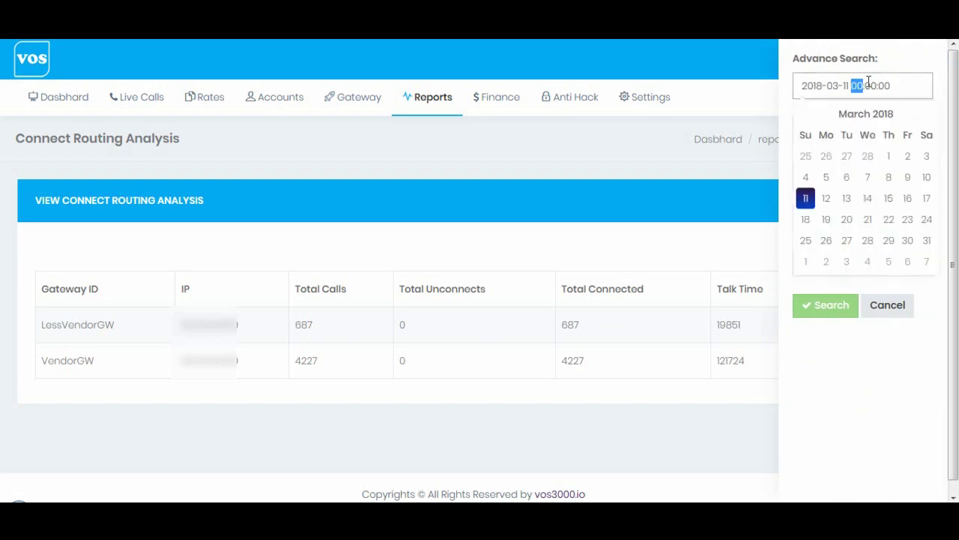
{"action": "left_click", "coordinate": [888, 310]}
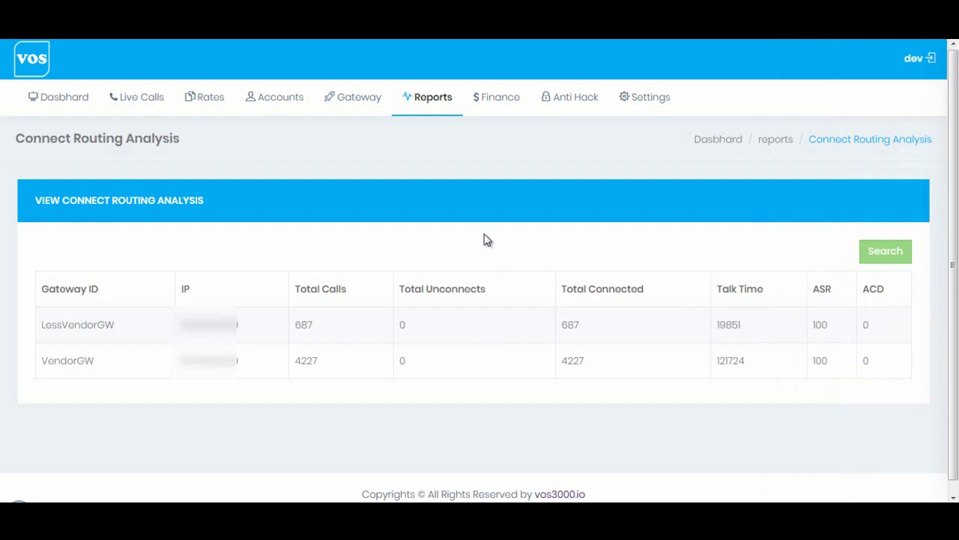
{"action": "left_click", "coordinate": [432, 103]}
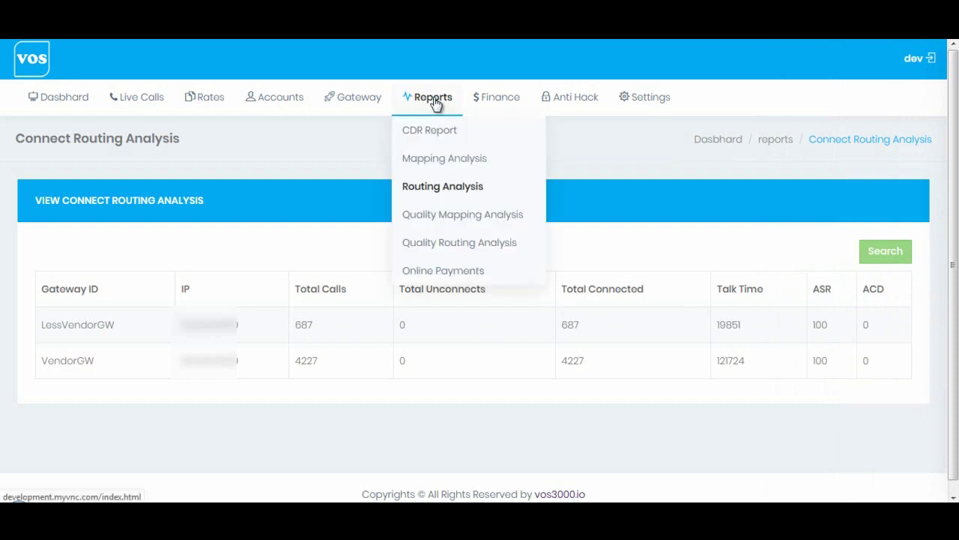
Open Quality Mapping Analysis and review its every-4-hour ACD and ASR table for CustomerGW
{"action": "left_click", "coordinate": [423, 225]}
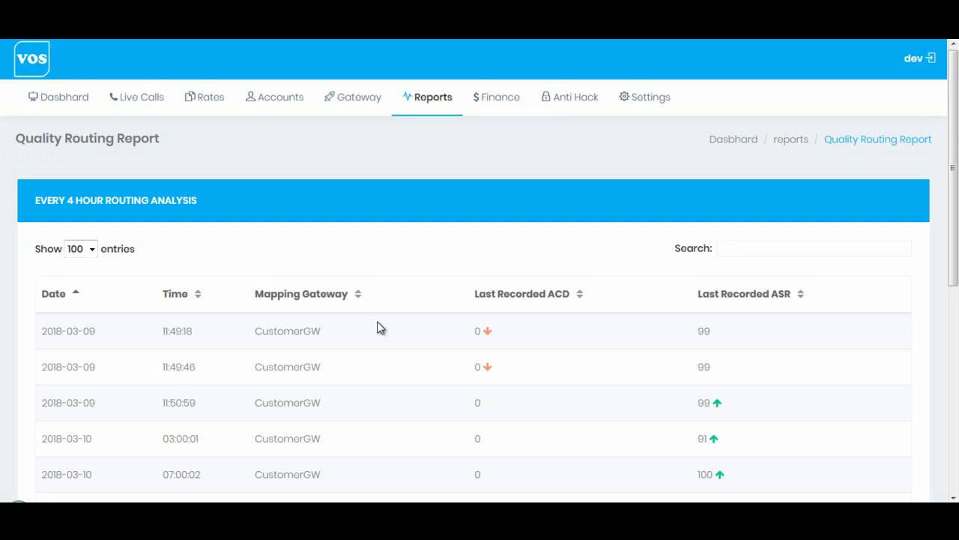
{"action": "scroll", "coordinate": [379, 327], "scroll_direction": "down", "scroll_amount": 6}
{"action": "scroll", "coordinate": [379, 328], "scroll_direction": "up", "scroll_amount": 4}
{"action": "scroll", "coordinate": [379, 328], "scroll_direction": "up", "scroll_amount": 2}
{"action": "left_click_drag", "start_coordinate": [36, 201], "coordinate": [194, 200]}
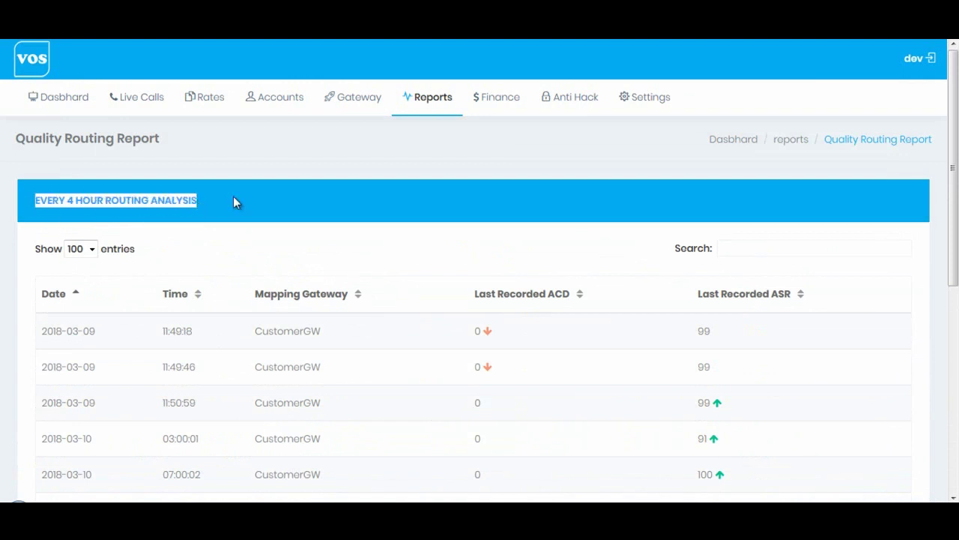
{"action": "left_click", "coordinate": [353, 200]}
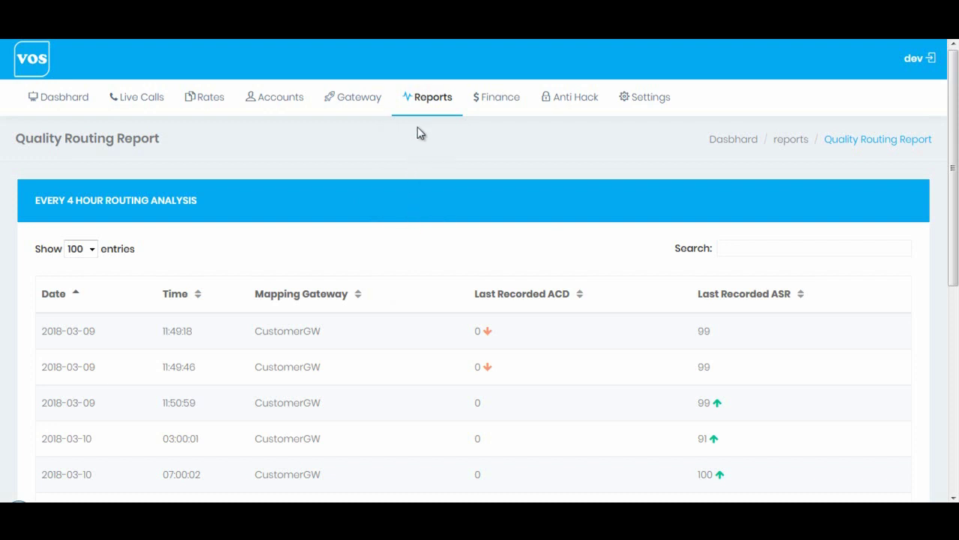
{"action": "mouse_move", "coordinate": [422, 122]}
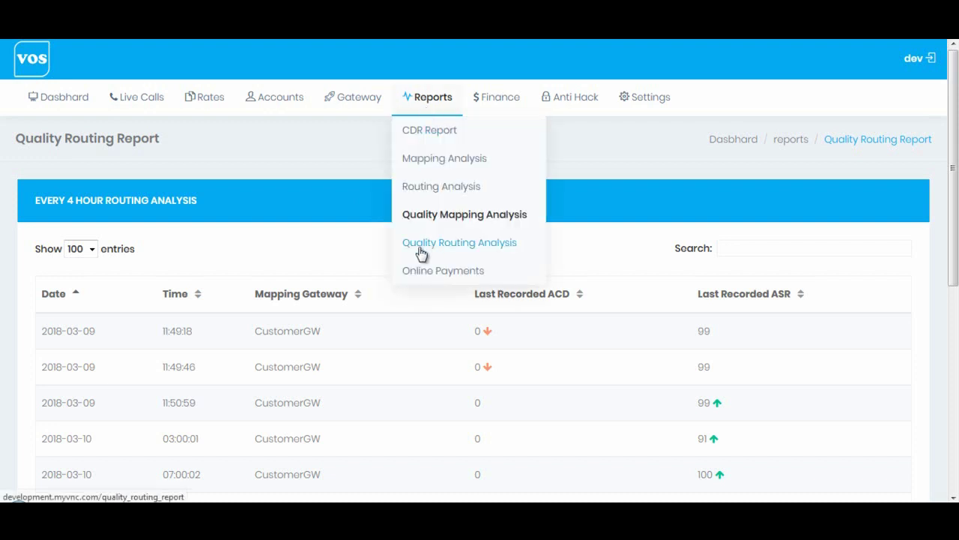
Open Quality Routing Analysis and review the 2018-03-11 VendorGW and LessVendorGW rows with ASR 100
{"action": "left_click", "coordinate": [447, 245]}
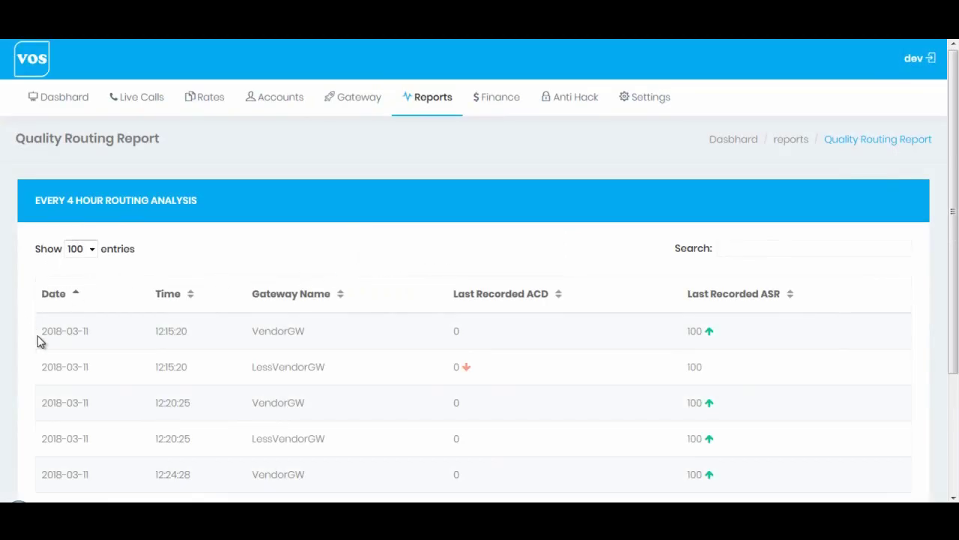
{"action": "left_click_drag", "start_coordinate": [43, 336], "coordinate": [195, 331]}
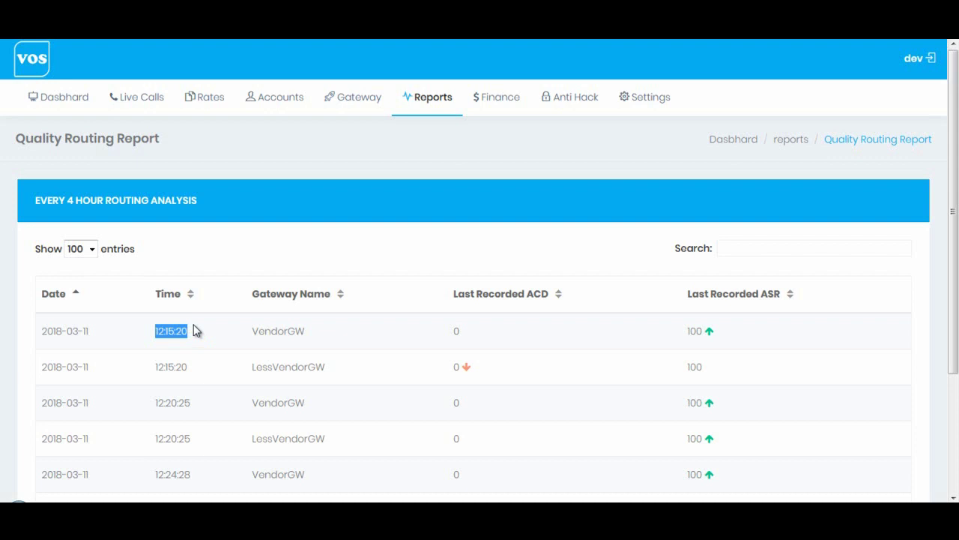
{"action": "left_click", "coordinate": [462, 363]}
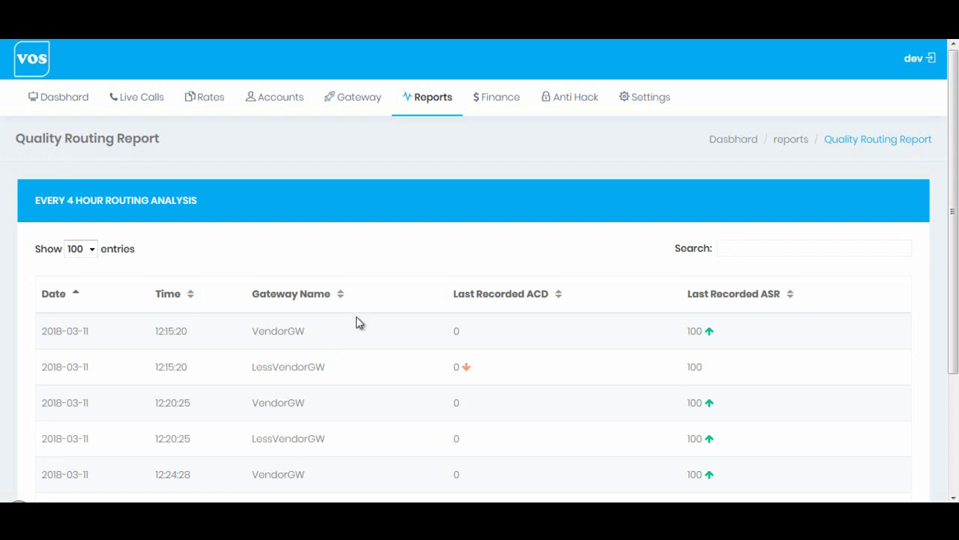
{"action": "mouse_move", "coordinate": [416, 101]}
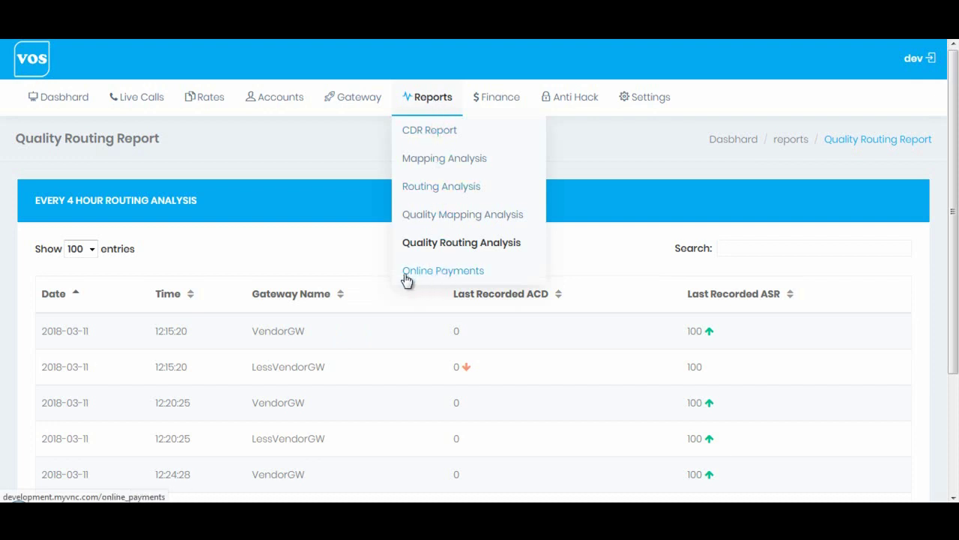
Open Online Payments and confirm its customer payments table shows no record found
{"action": "left_click", "coordinate": [489, 281]}
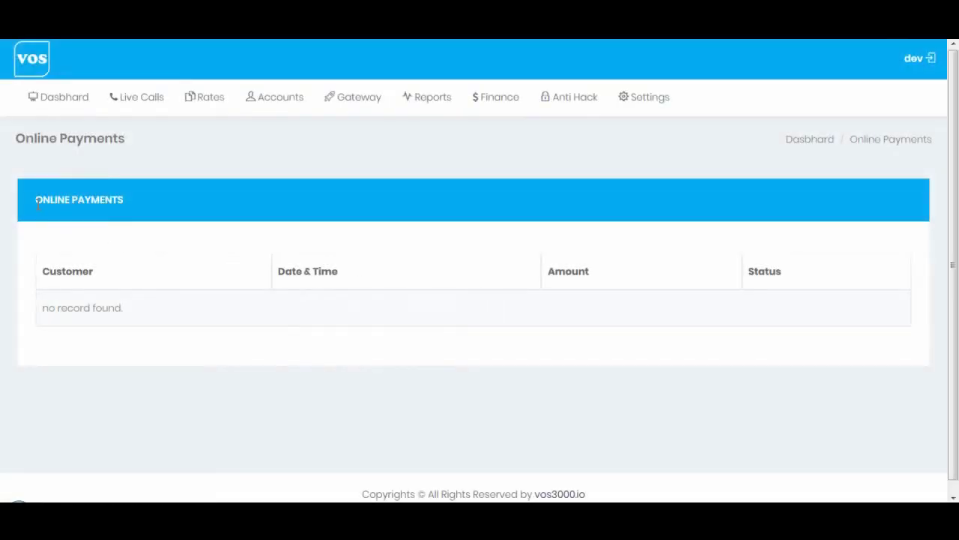
{"action": "left_click_drag", "start_coordinate": [36, 201], "coordinate": [125, 204]}
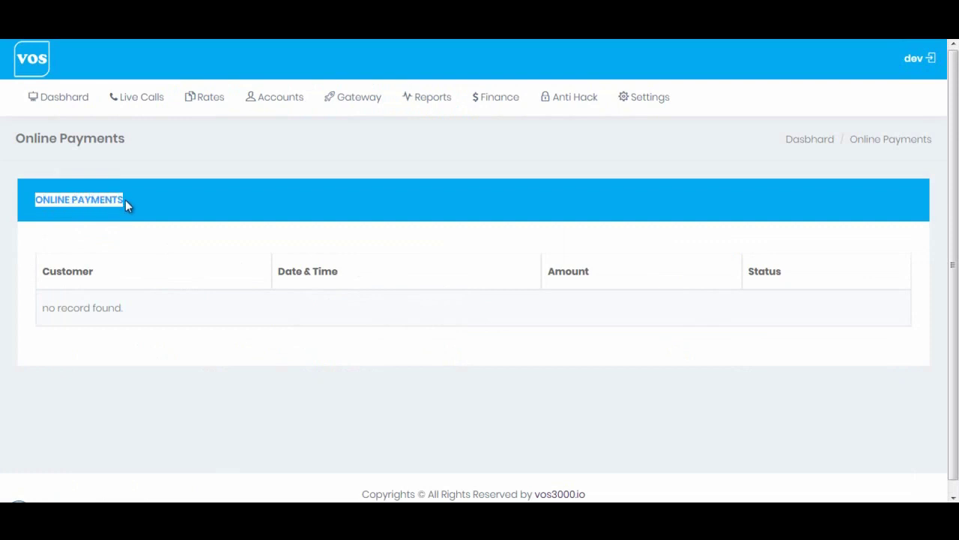
{"action": "left_click", "coordinate": [186, 203]}
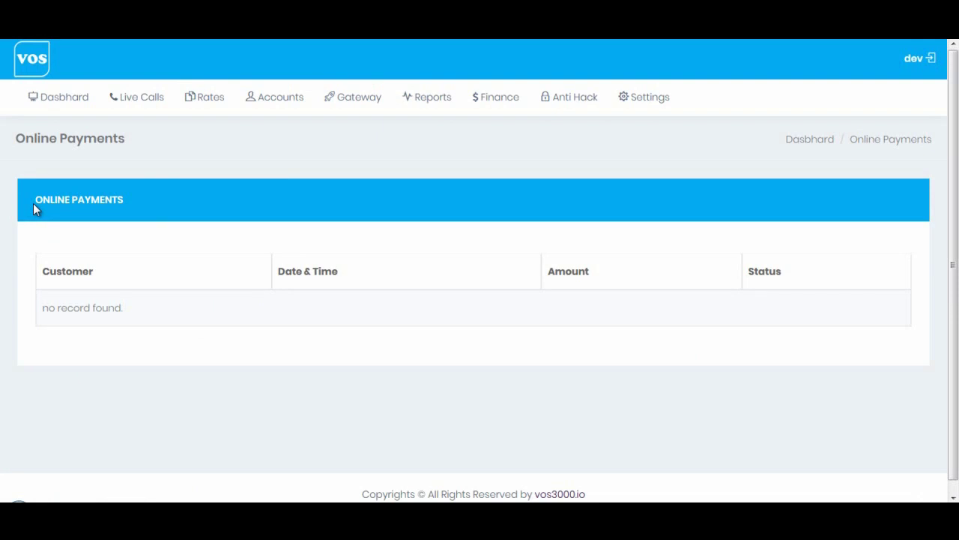
{"action": "left_click_drag", "start_coordinate": [34, 198], "coordinate": [124, 200]}
{"action": "left_click", "coordinate": [259, 195]}
{"action": "left_click_drag", "start_coordinate": [43, 308], "coordinate": [124, 309]}
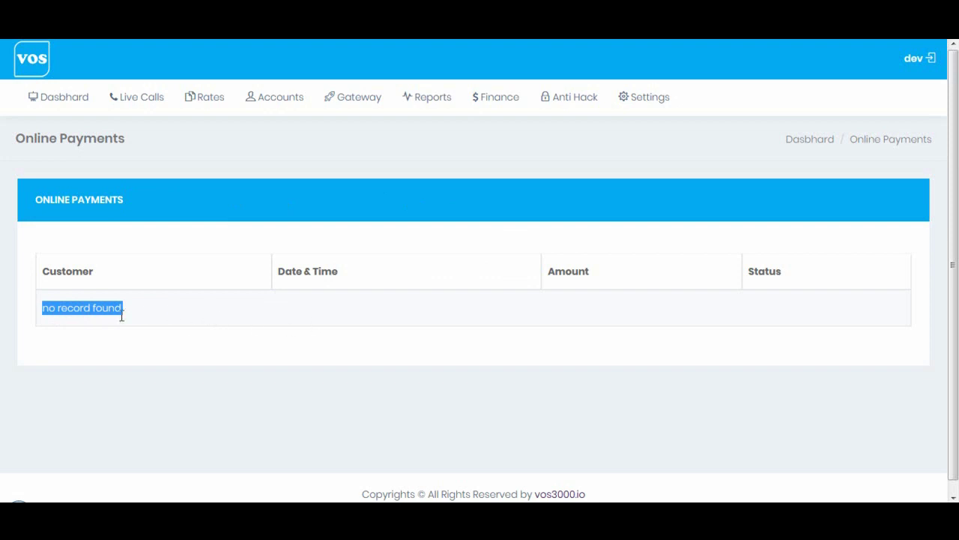
{"action": "left_click", "coordinate": [419, 303]}
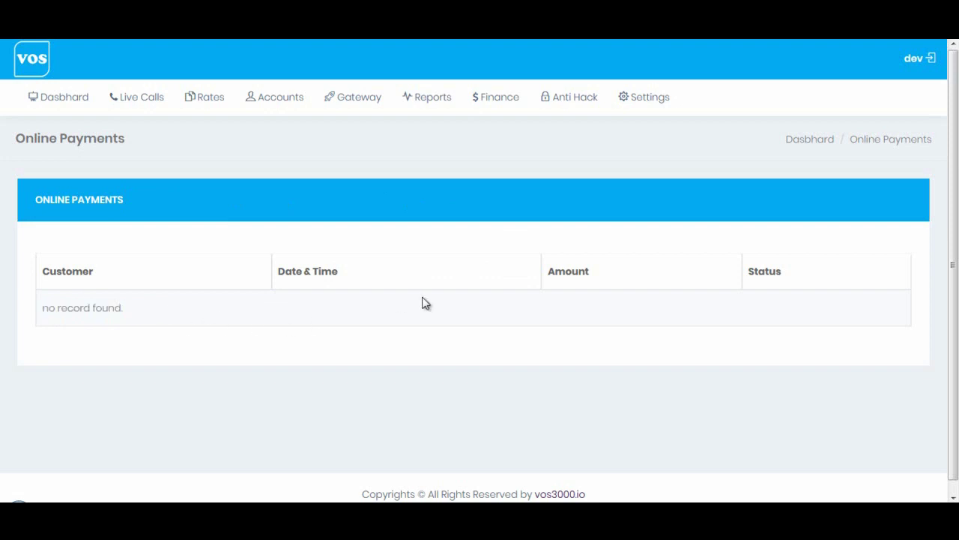